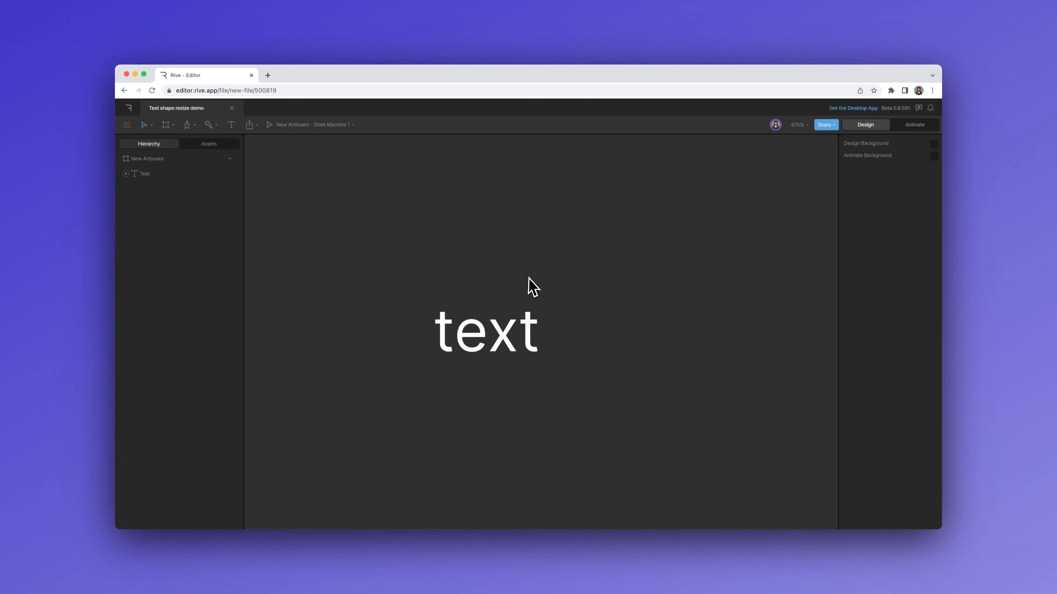
# Step: Move the text slightly to the right and draw a rectangle about 45.6 by 30.9 around it, ordered behind the text
pyautogui.click(484, 338)
pyautogui.moveTo(484, 338); pyautogui.dragTo(517, 342)
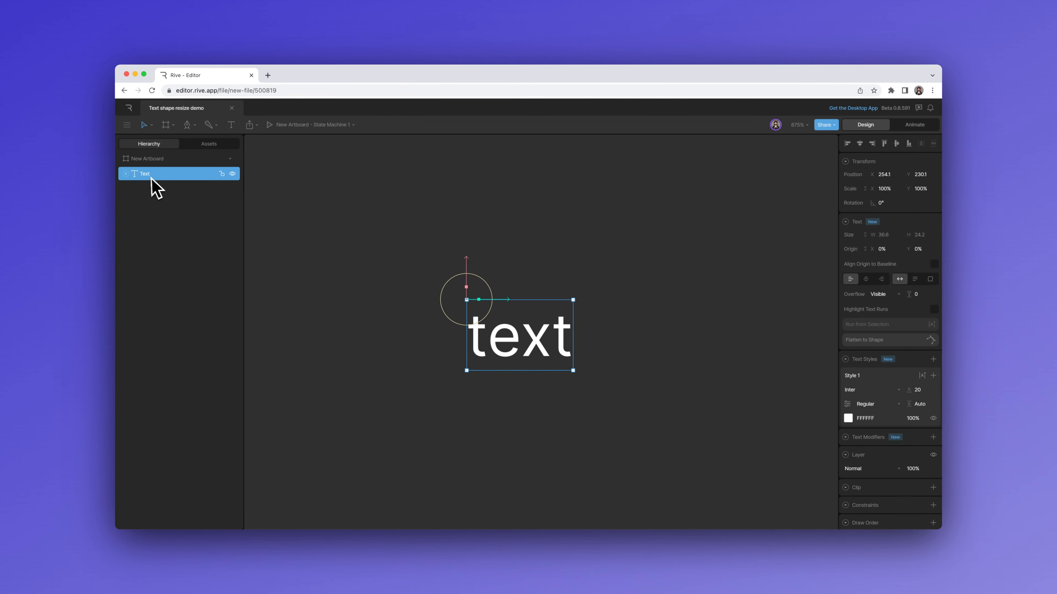
pyautogui.click(194, 125)
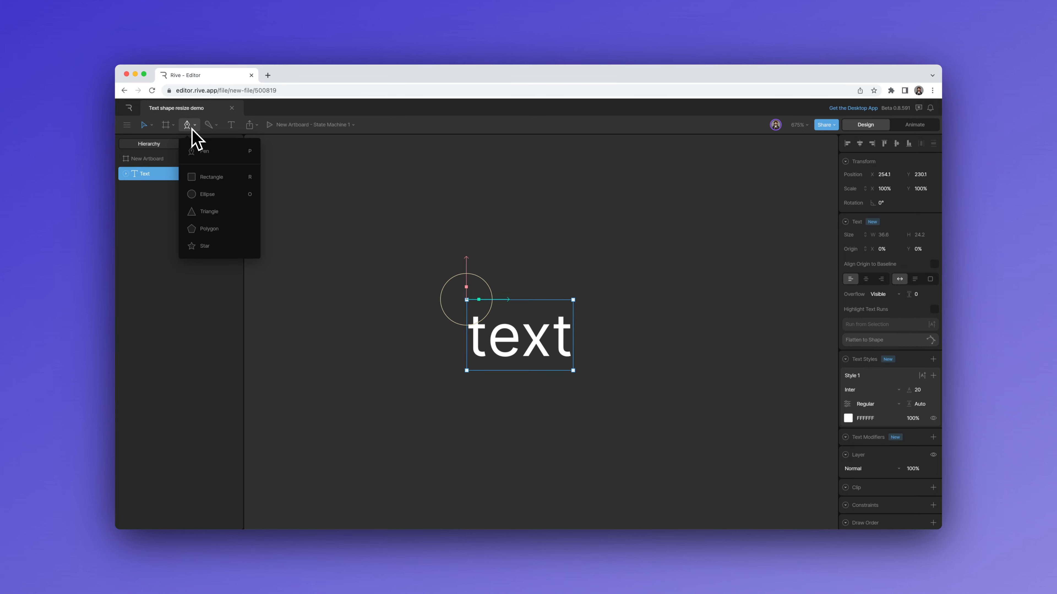
pyautogui.click(208, 177)
pyautogui.moveTo(452, 290); pyautogui.dragTo(585, 379)
pyautogui.moveTo(166, 175); pyautogui.dragTo(161, 197)
# Step: Change the rectangle's solid fill to the magenta colour AF1B5E
pyautogui.click(858, 327)
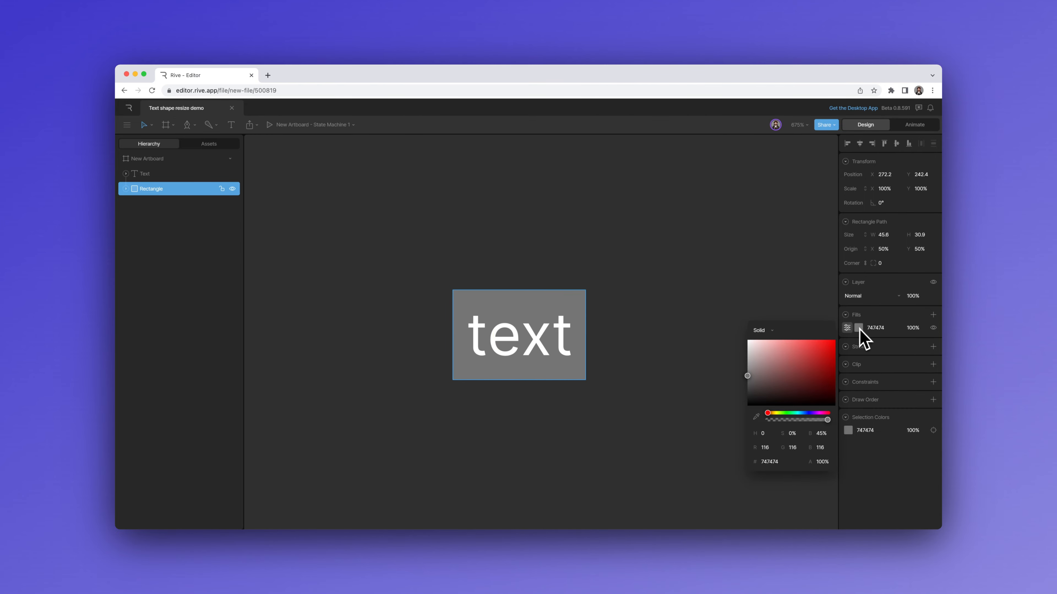
pyautogui.click(821, 413)
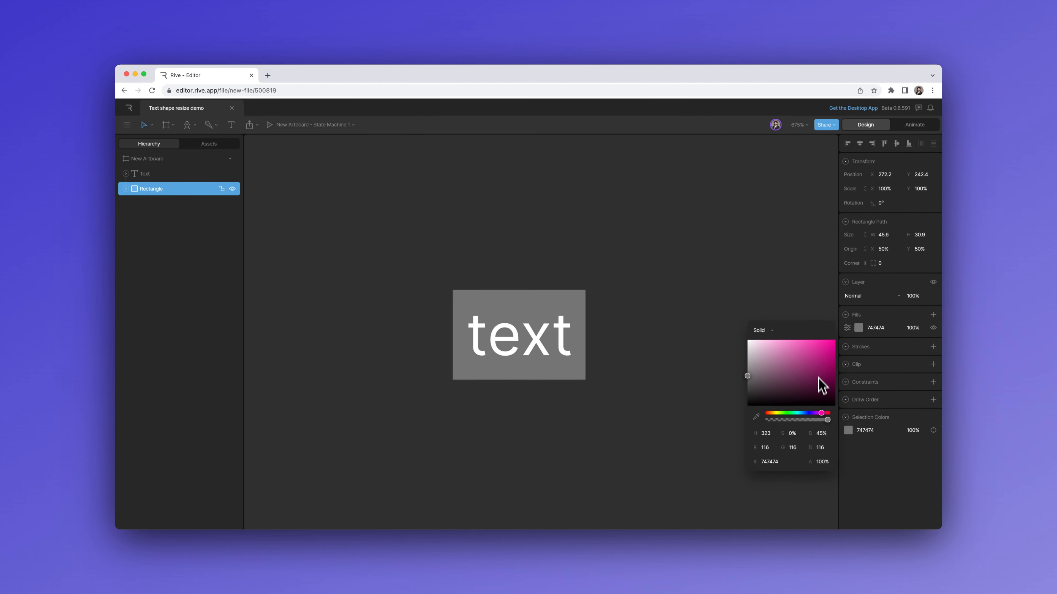
pyautogui.moveTo(818, 380); pyautogui.dragTo(822, 361)
pyautogui.moveTo(819, 414); pyautogui.dragTo(823, 413)
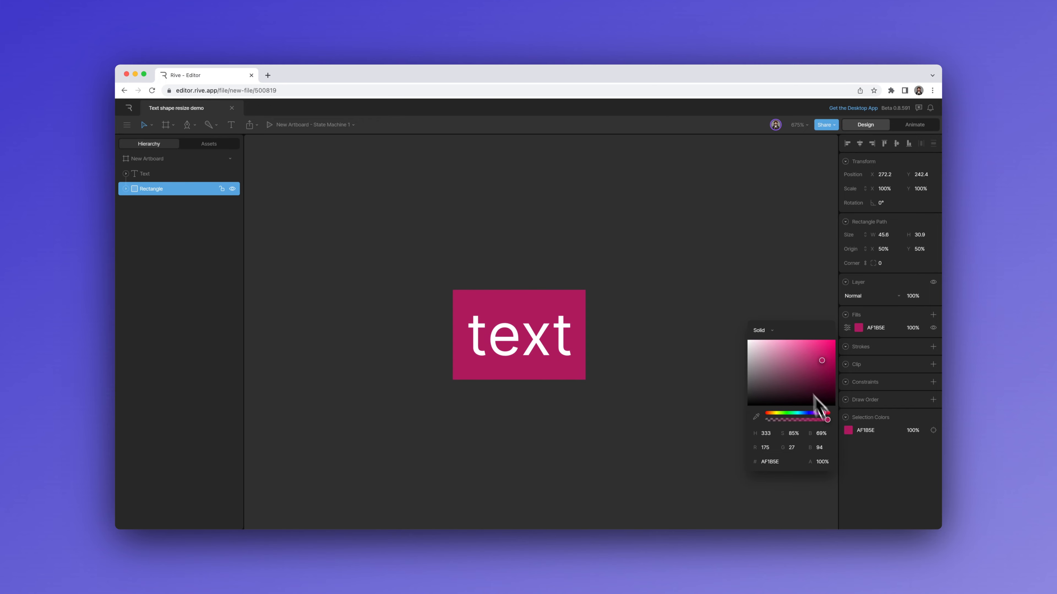
pyautogui.click(703, 316)
# Step: Convert the magenta rectangle to a custom path with editable vertices
pyautogui.click(524, 300)
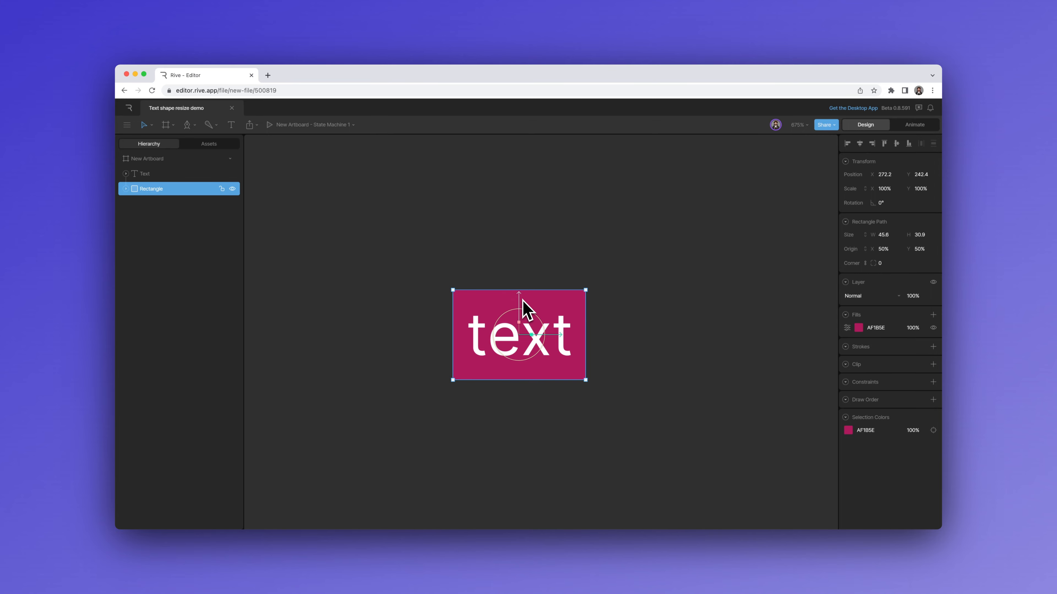
pyautogui.doubleClick(523, 310)
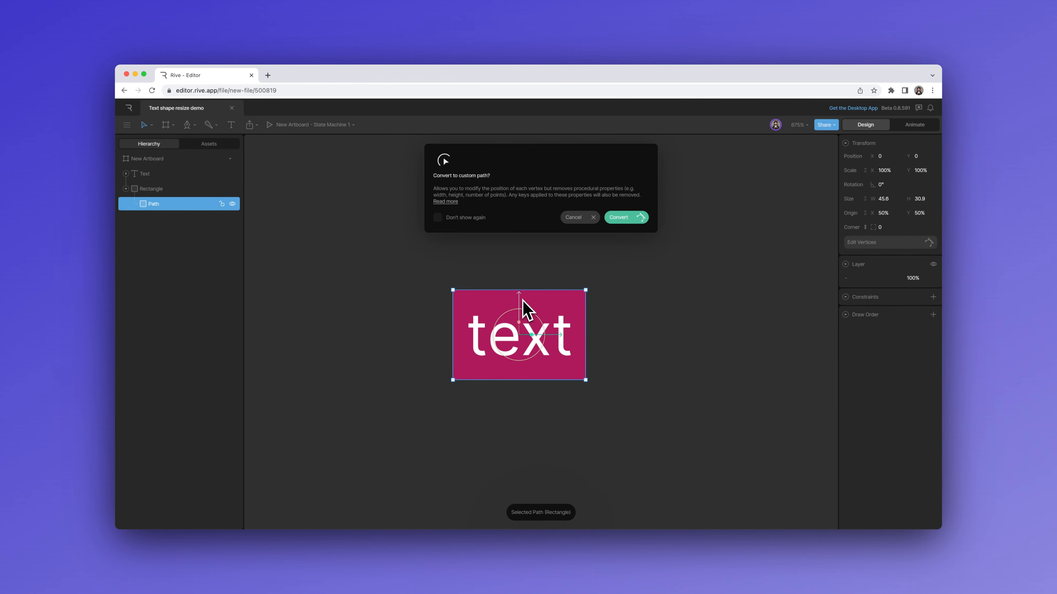
pyautogui.press('Return')
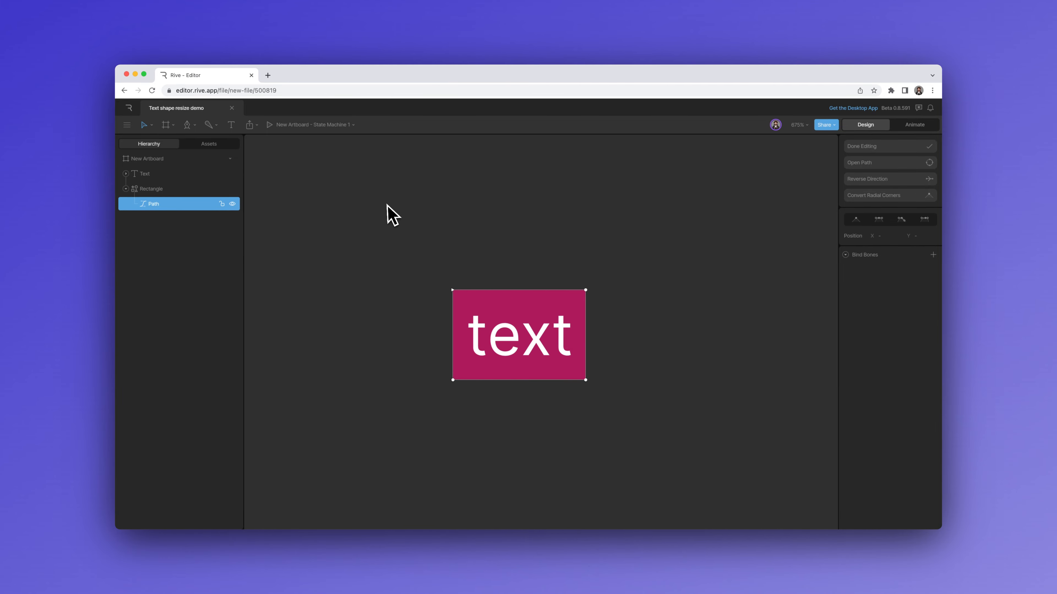
# Step: Draw a horizontal bone about 8.8 long starting at the rectangle's top-left corner and name it "top left"
pyautogui.click(209, 128)
pyautogui.click(217, 147)
pyautogui.click(478, 290)
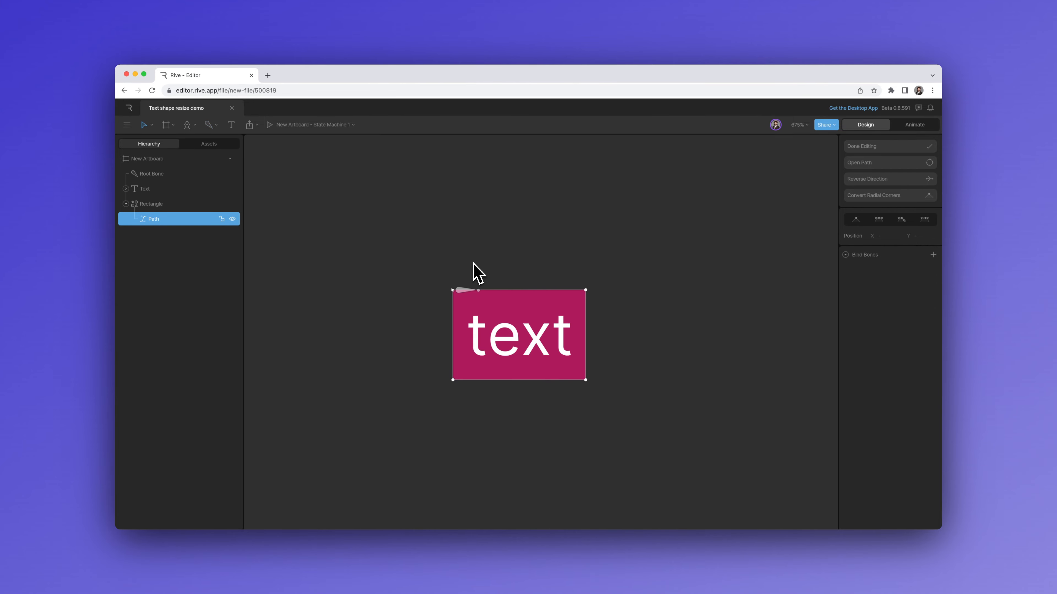
pyautogui.press('Escape')
pyautogui.scroll(1, 470, 273)
pyautogui.click(459, 298)
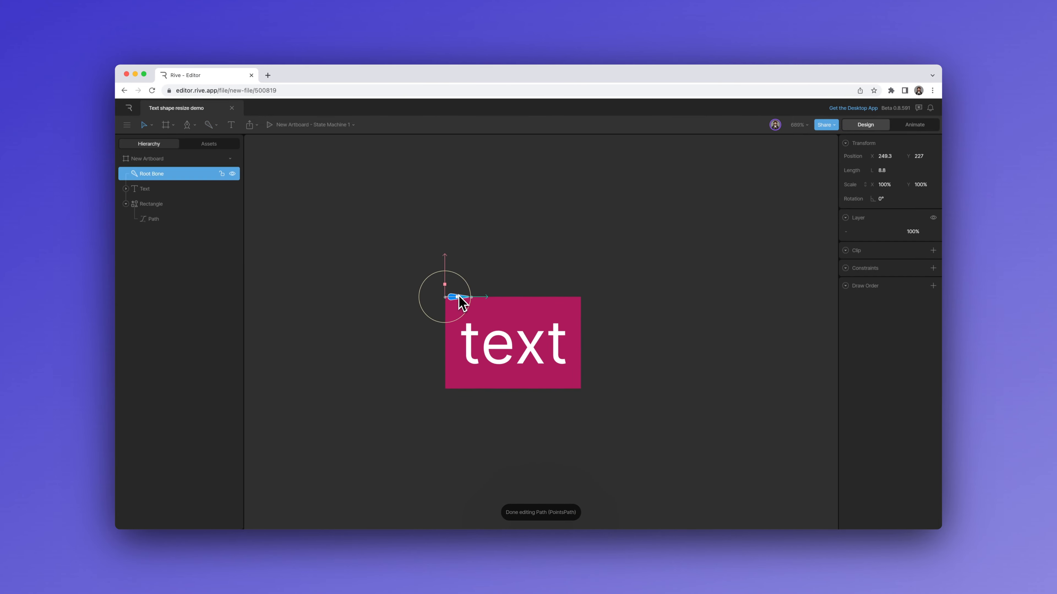
pyautogui.write('top left')
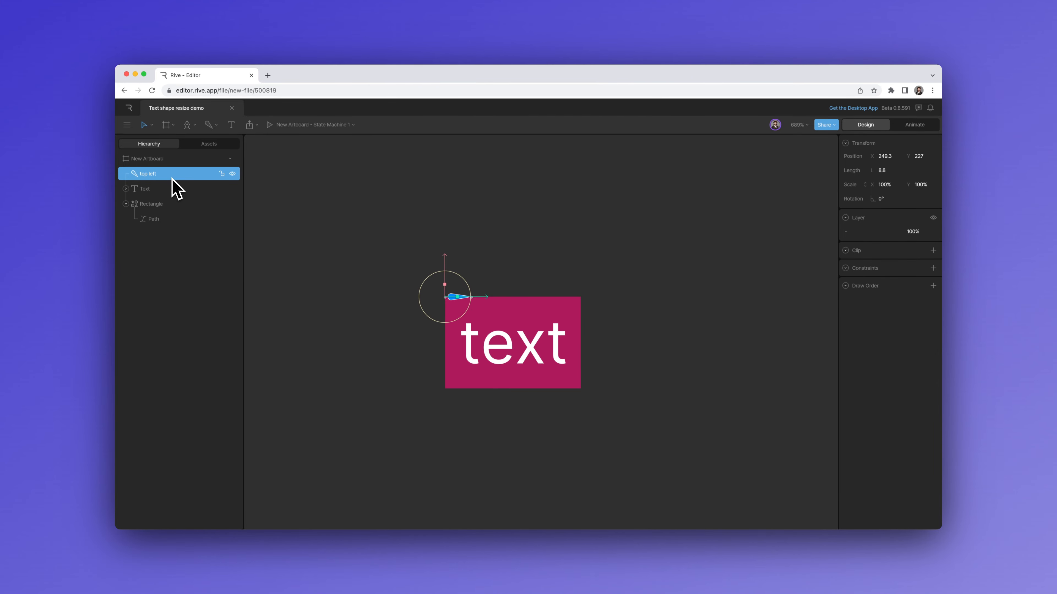
# Step: Duplicate the bone onto the rectangle's other three corners, naming the copies "top right", "bottom left" and "bottom right"
pyautogui.press('super+d')
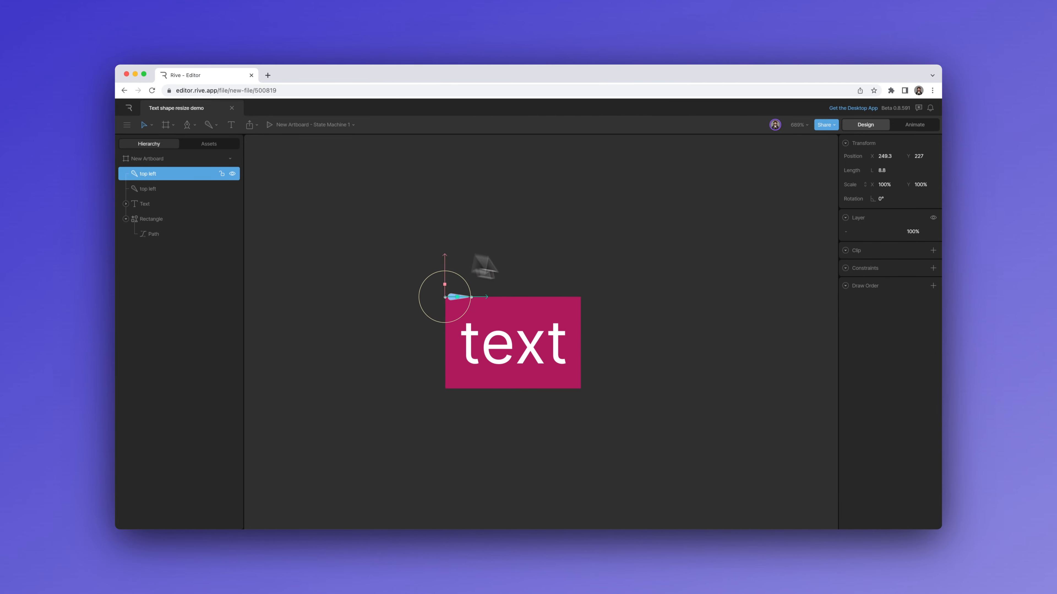
pyautogui.moveTo(479, 298); pyautogui.dragTo(630, 311)
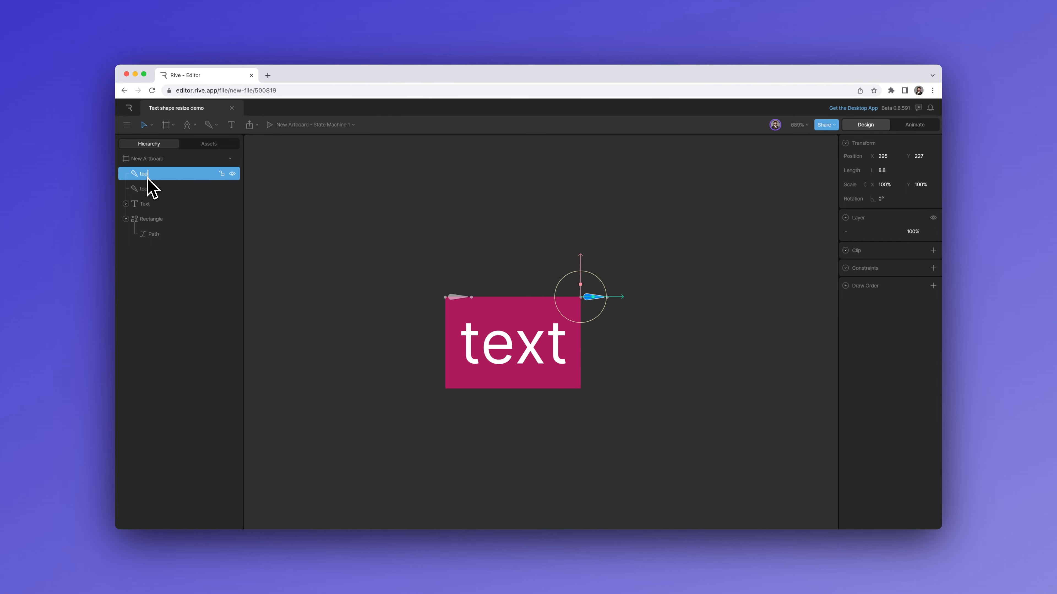
pyautogui.keyDown('shift'); pyautogui.click(149, 188); pyautogui.keyUp('shift')
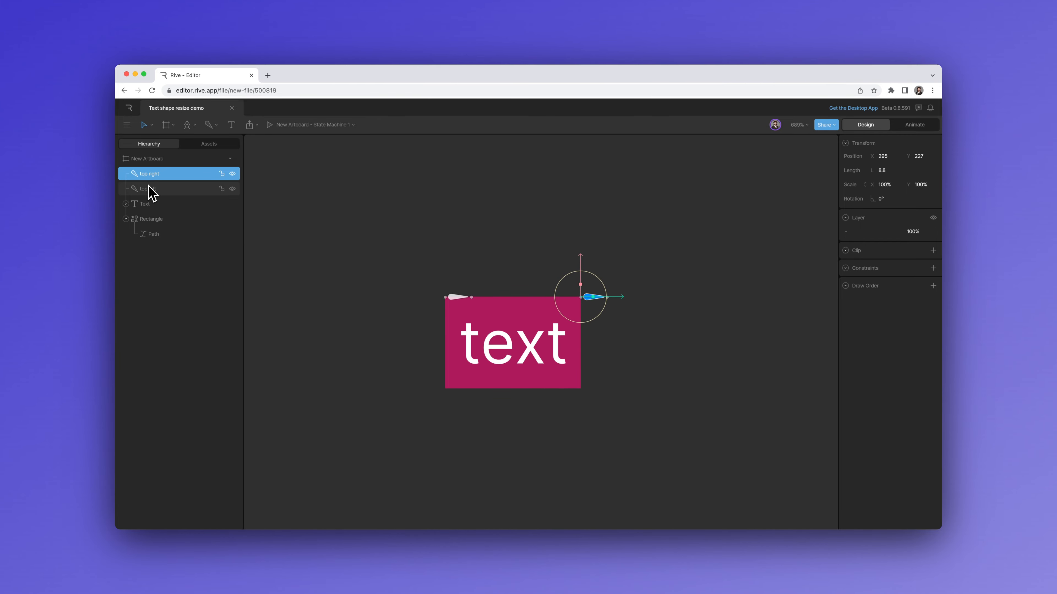
pyautogui.press('super+d')
pyautogui.moveTo(581, 259); pyautogui.dragTo(582, 352)
pyautogui.click(173, 192)
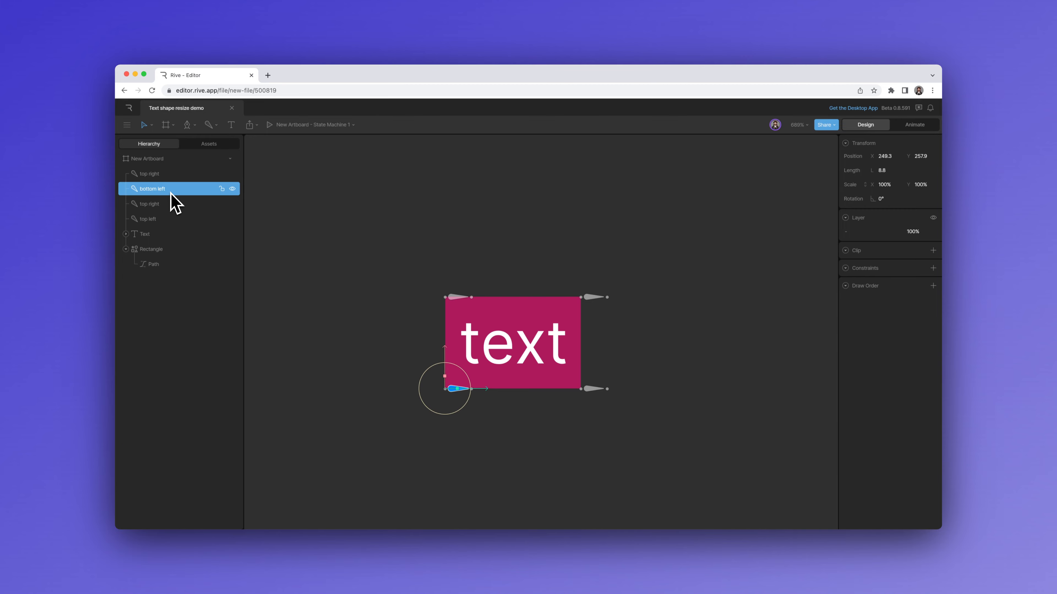
pyautogui.click(163, 178)
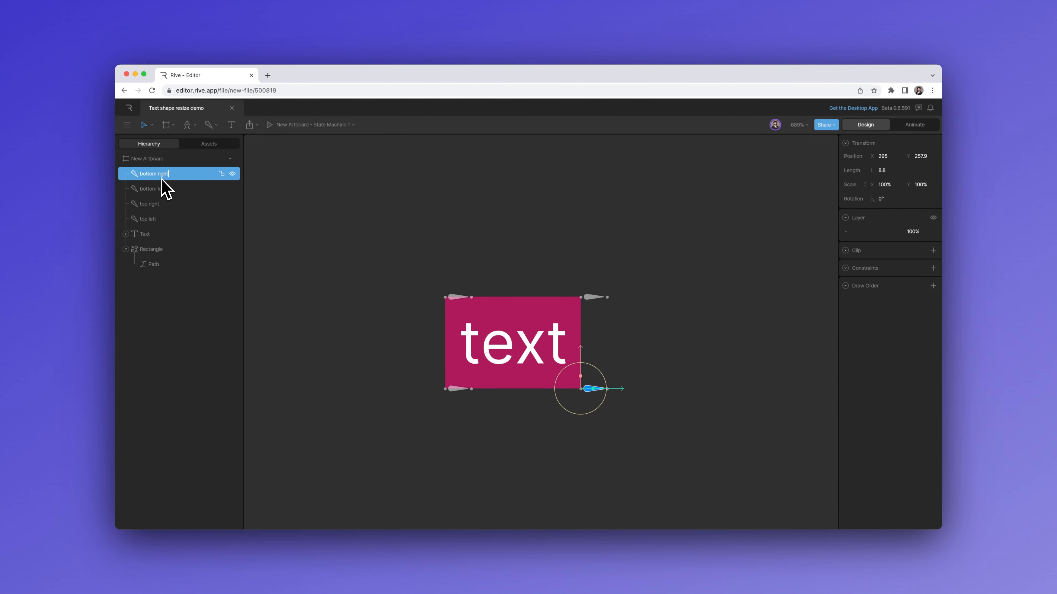
pyautogui.click(341, 208)
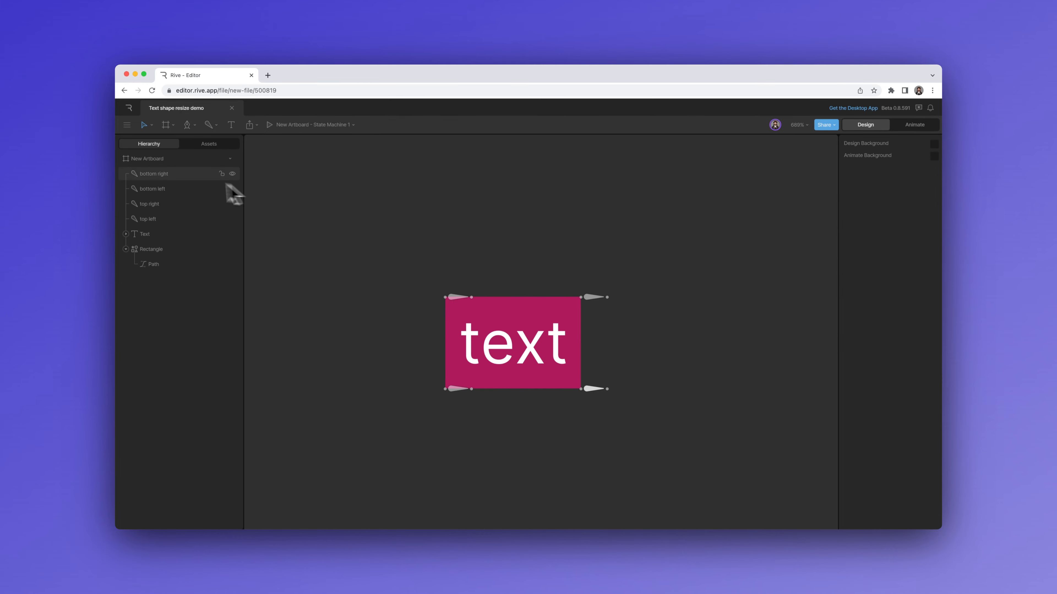
# Step: Group the four bones, the text and the rectangle, and name the group "Root"
pyautogui.click(165, 179)
pyautogui.keyDown('shift'); pyautogui.click(163, 252); pyautogui.keyUp('shift')
pyautogui.press('super+g')
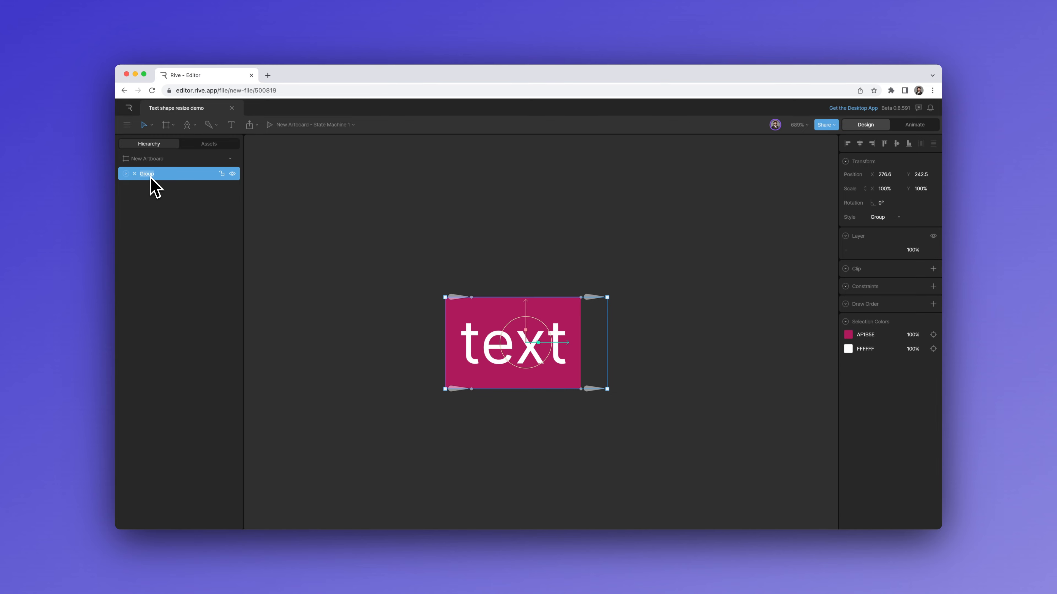
pyautogui.click(126, 174)
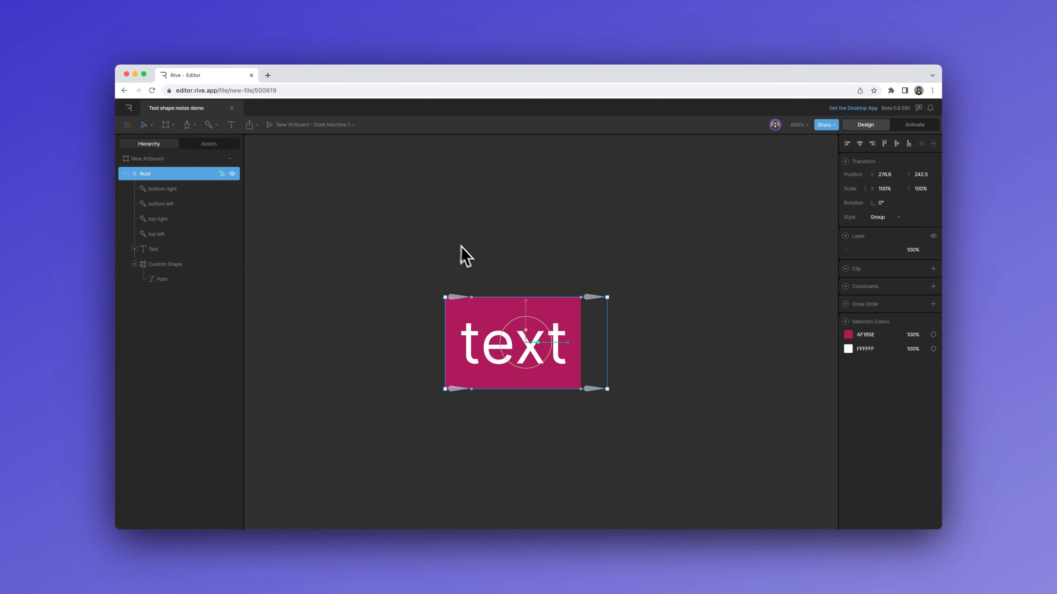
# Step: Select all four vertices of the rectangle's path and bind them to the bottom right, bottom left, top right and top left bones
pyautogui.click(483, 290)
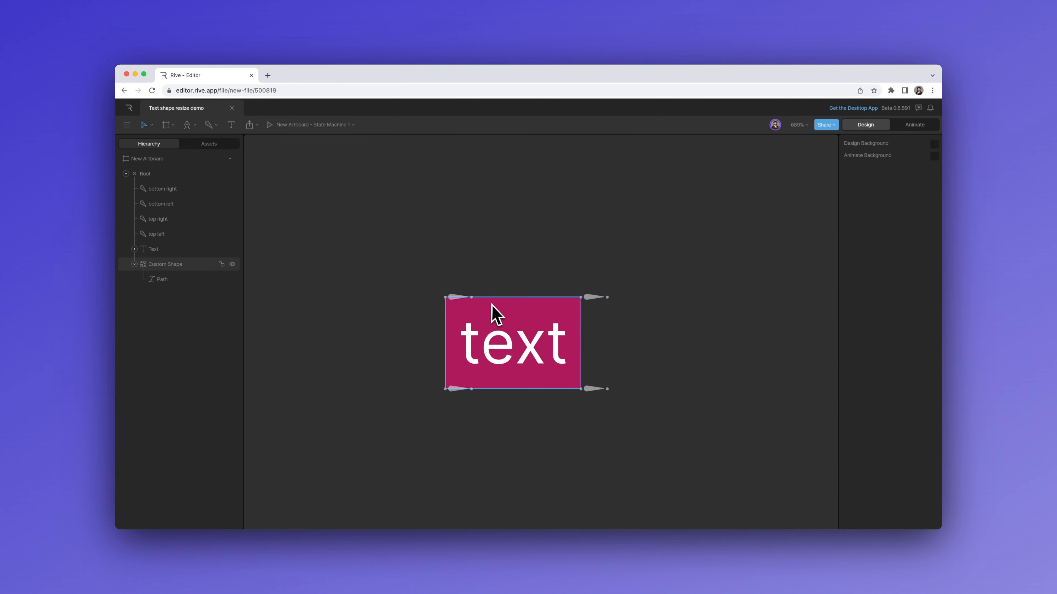
pyautogui.click(504, 318)
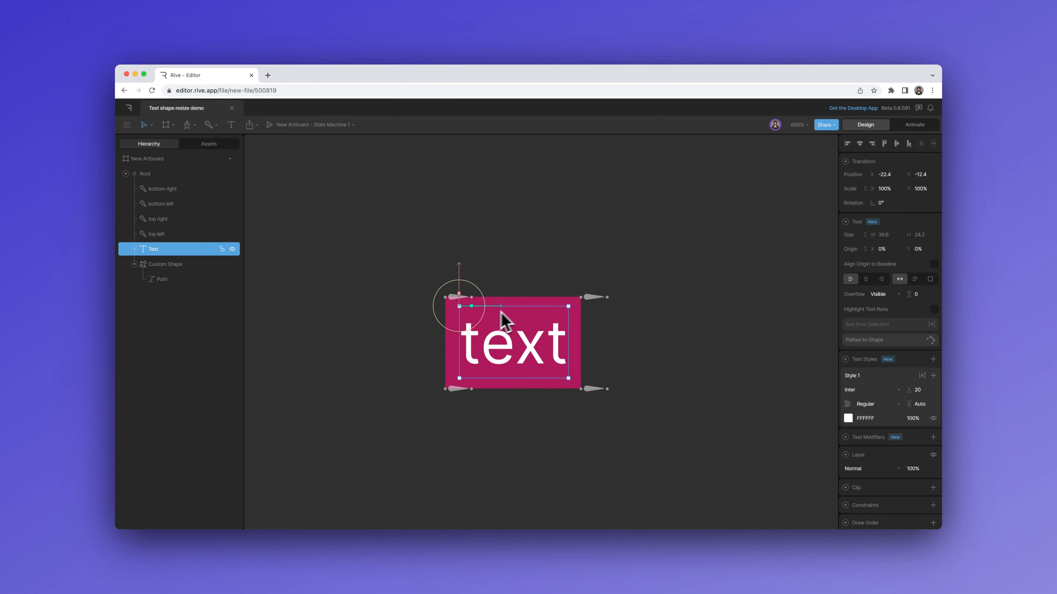
pyautogui.click(452, 363)
pyautogui.click(452, 363)
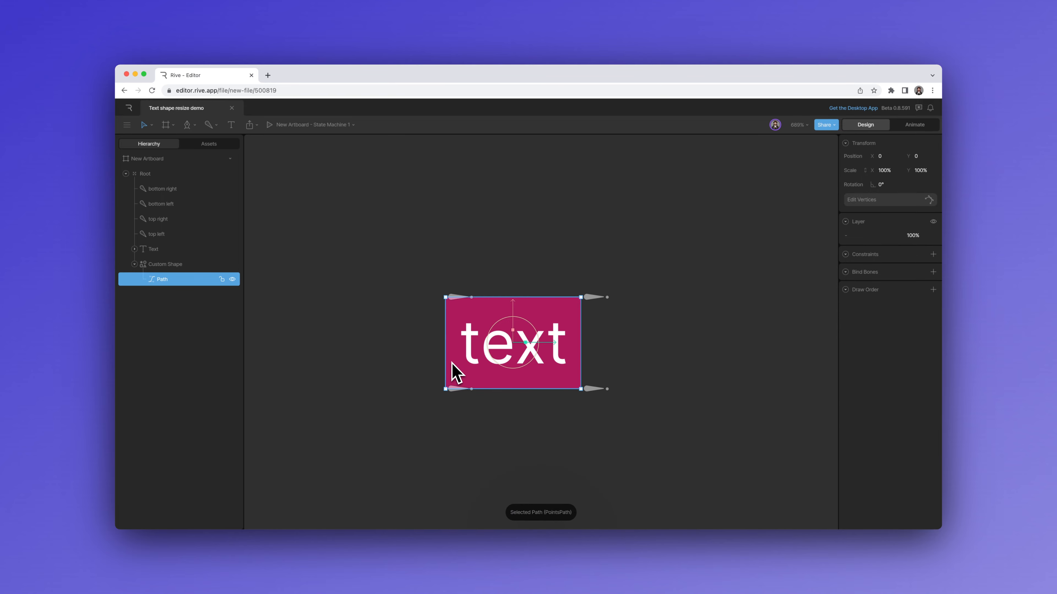
pyautogui.doubleClick(452, 363)
pyautogui.moveTo(411, 244); pyautogui.dragTo(669, 407)
pyautogui.click(934, 269)
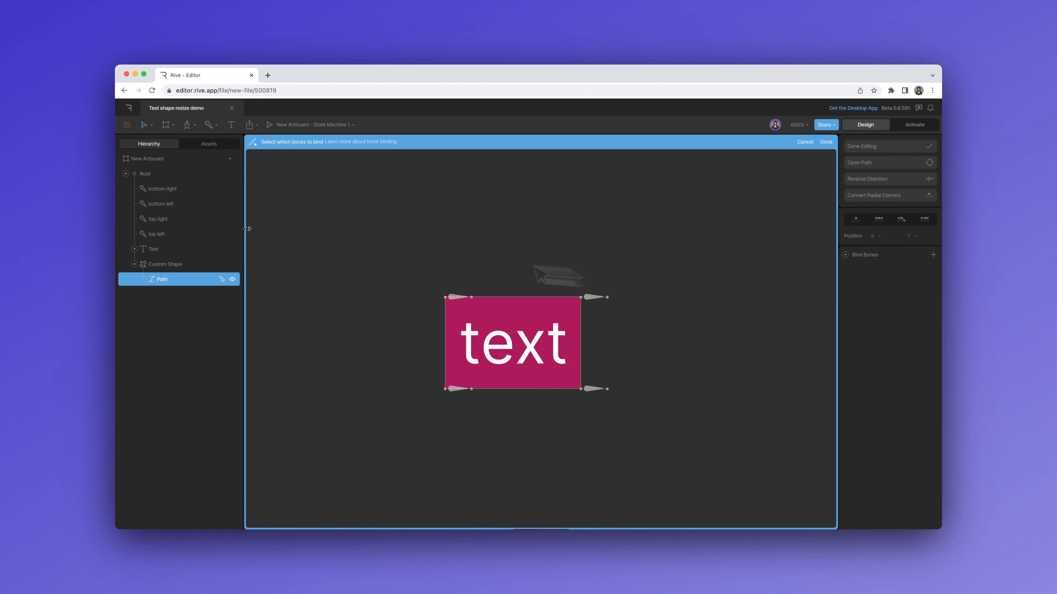
pyautogui.click(162, 192)
pyautogui.click(164, 204)
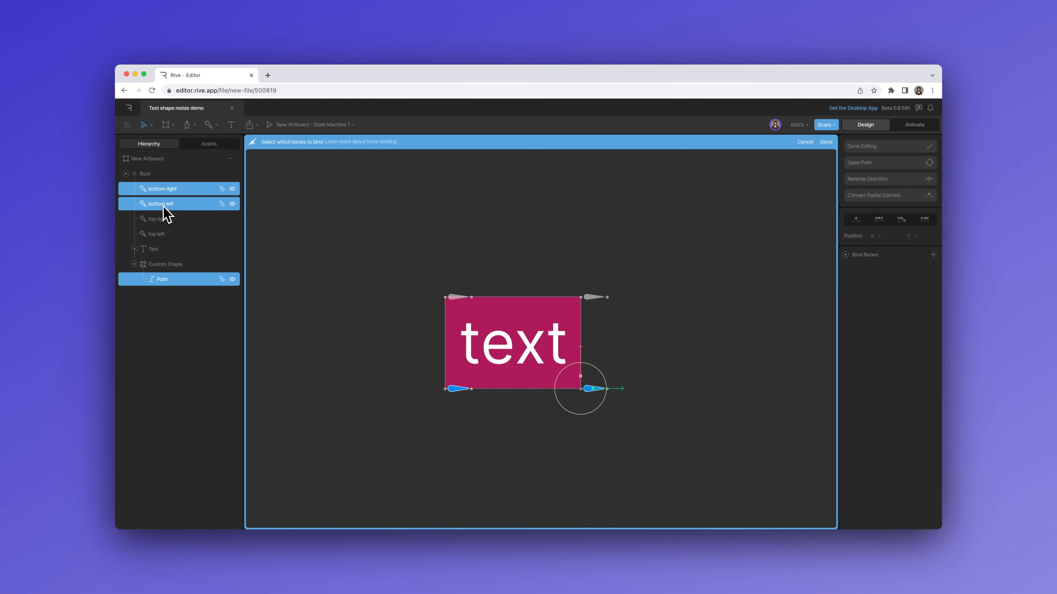
pyautogui.click(165, 219)
pyautogui.click(167, 240)
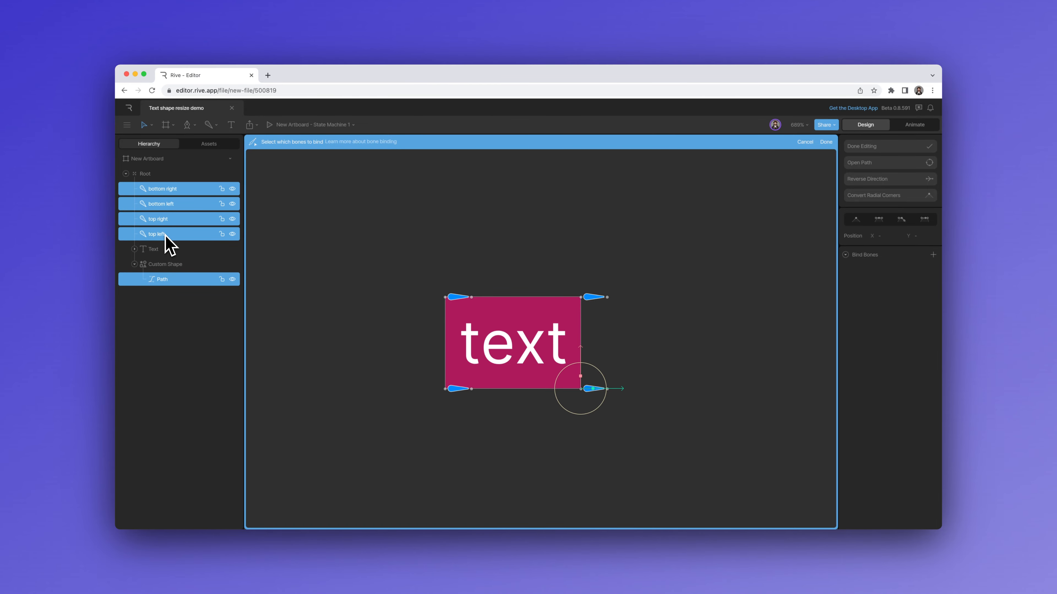
pyautogui.press('Return')
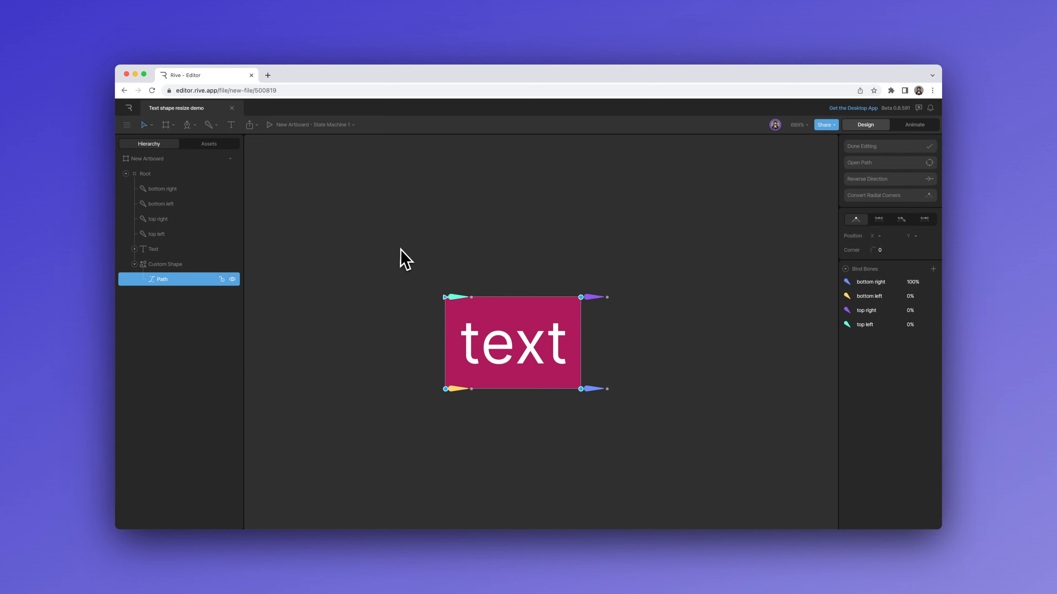
# Step: Weight each corner vertex fully to the bone at its own corner and finish editing the path
pyautogui.moveTo(396, 249); pyautogui.dragTo(489, 330)
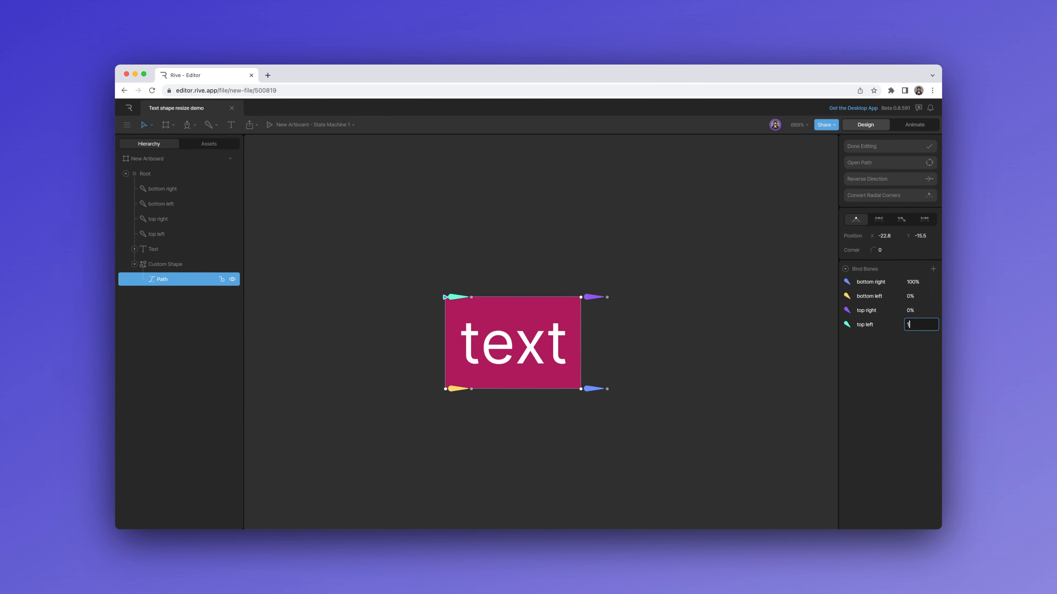
pyautogui.moveTo(620, 272); pyautogui.dragTo(557, 344)
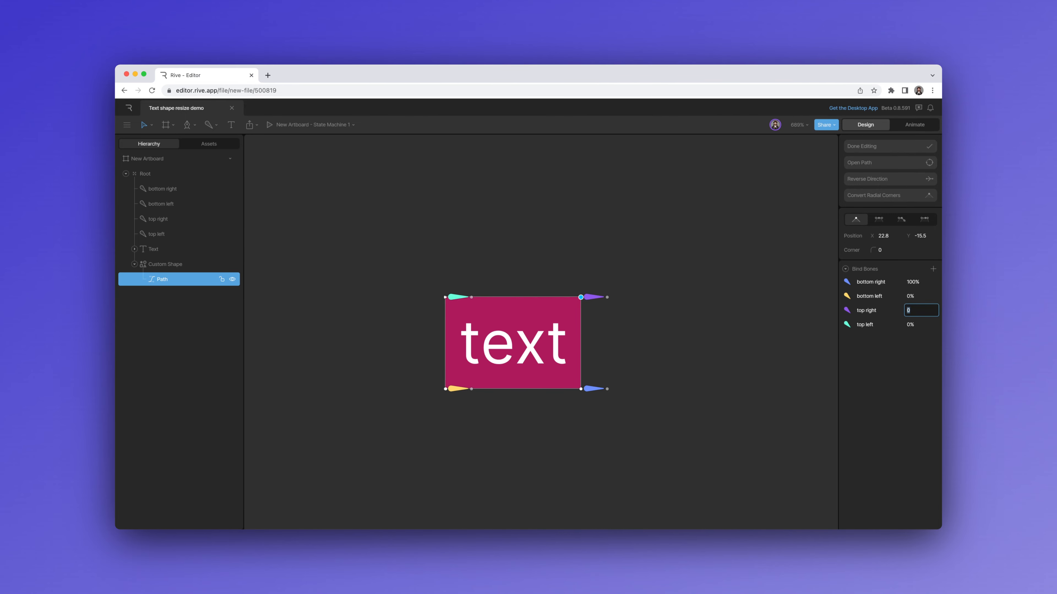
pyautogui.moveTo(408, 367); pyautogui.dragTo(486, 414)
pyautogui.click(909, 297)
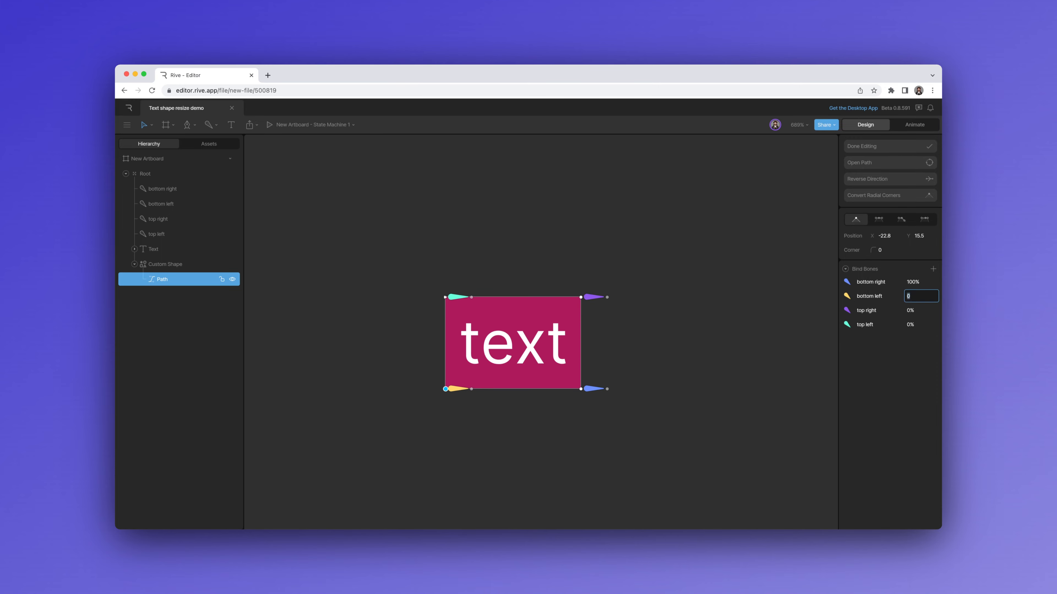
pyautogui.moveTo(638, 359); pyautogui.dragTo(580, 423)
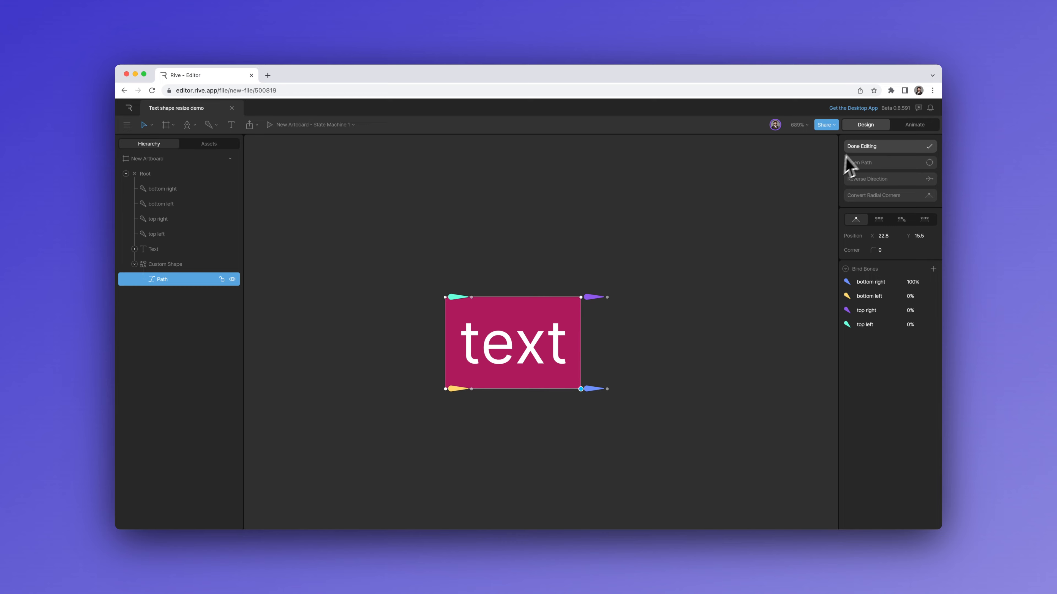
pyautogui.click(860, 157)
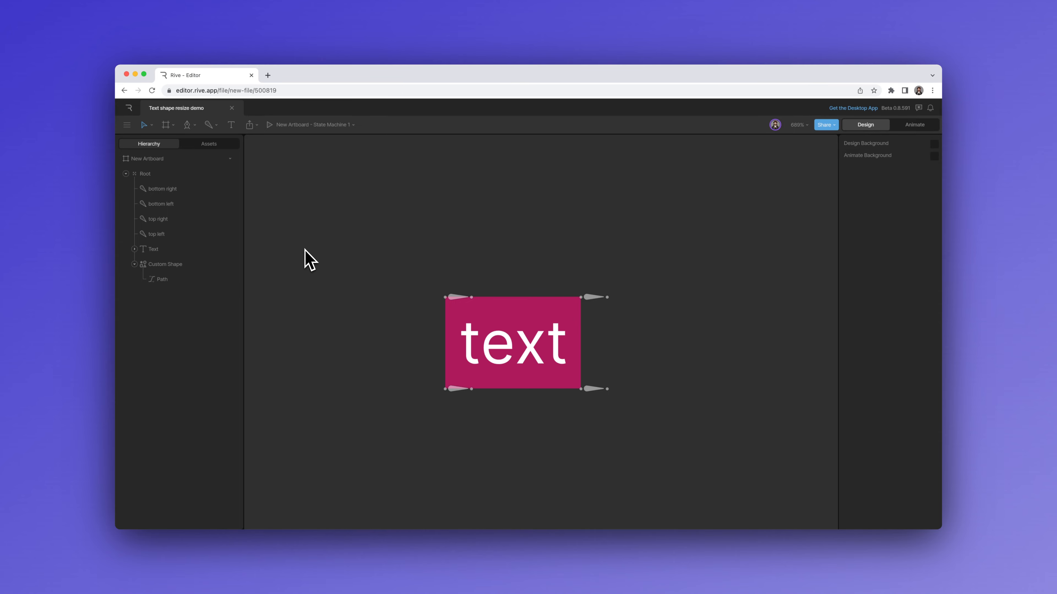
# Step: Add a Transform constraint to the top left bone with the Text object as its target
pyautogui.click(168, 235)
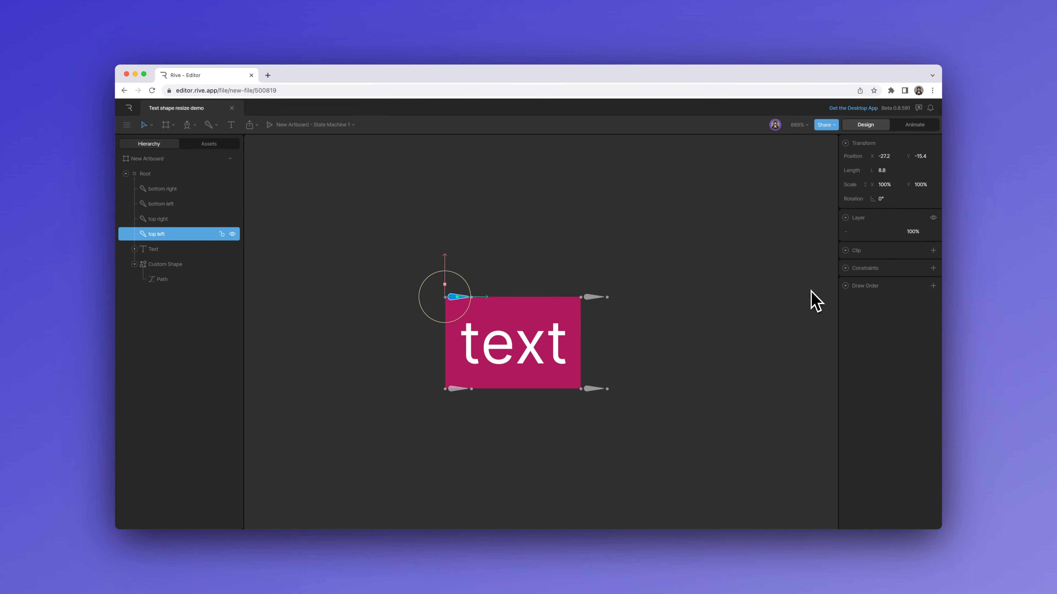
pyautogui.click(933, 267)
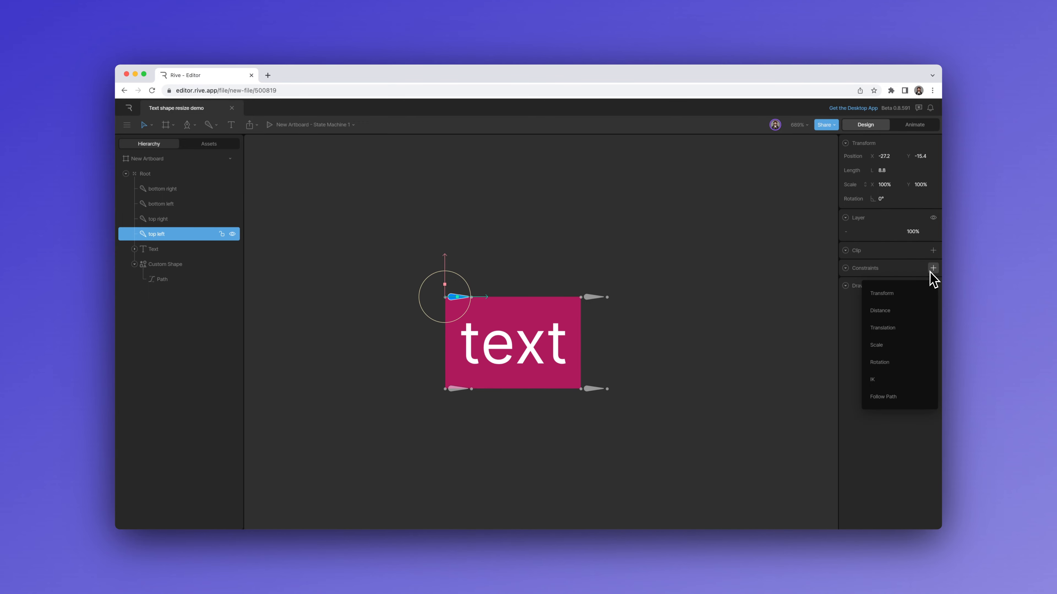
pyautogui.click(913, 291)
pyautogui.click(846, 282)
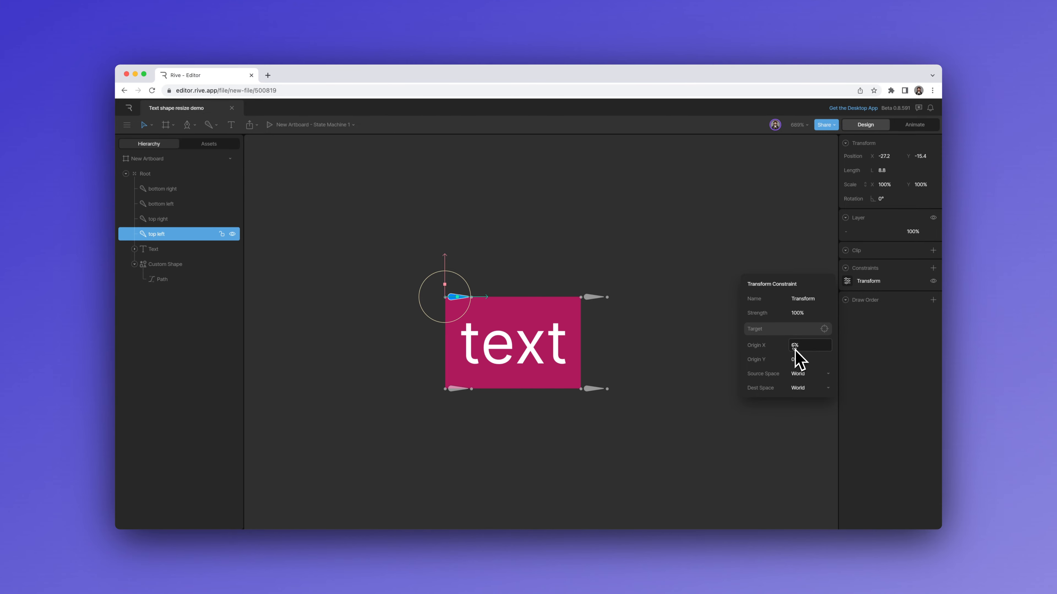
pyautogui.click(823, 329)
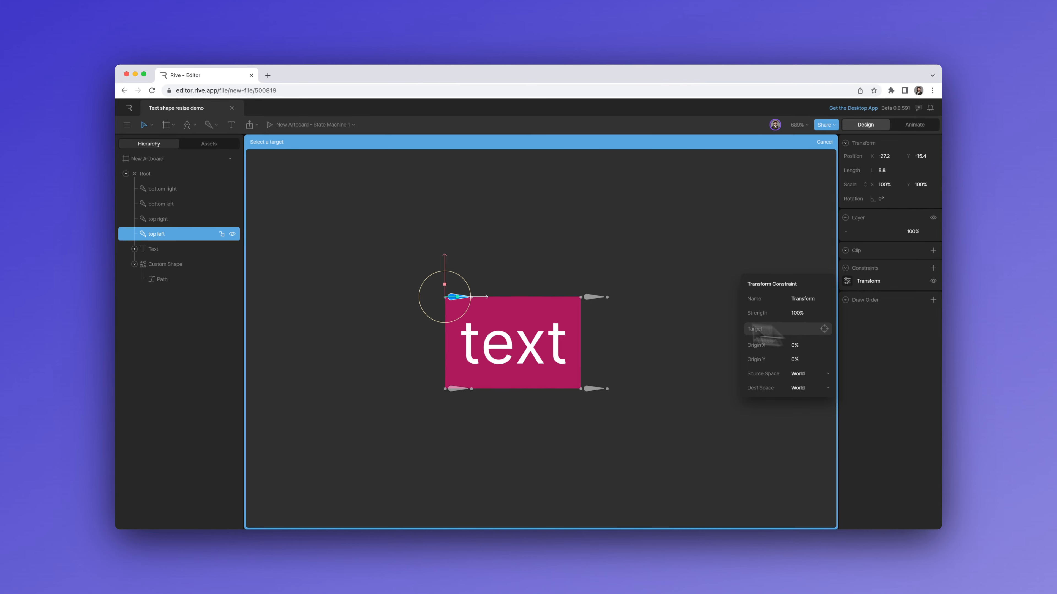
pyautogui.click(154, 250)
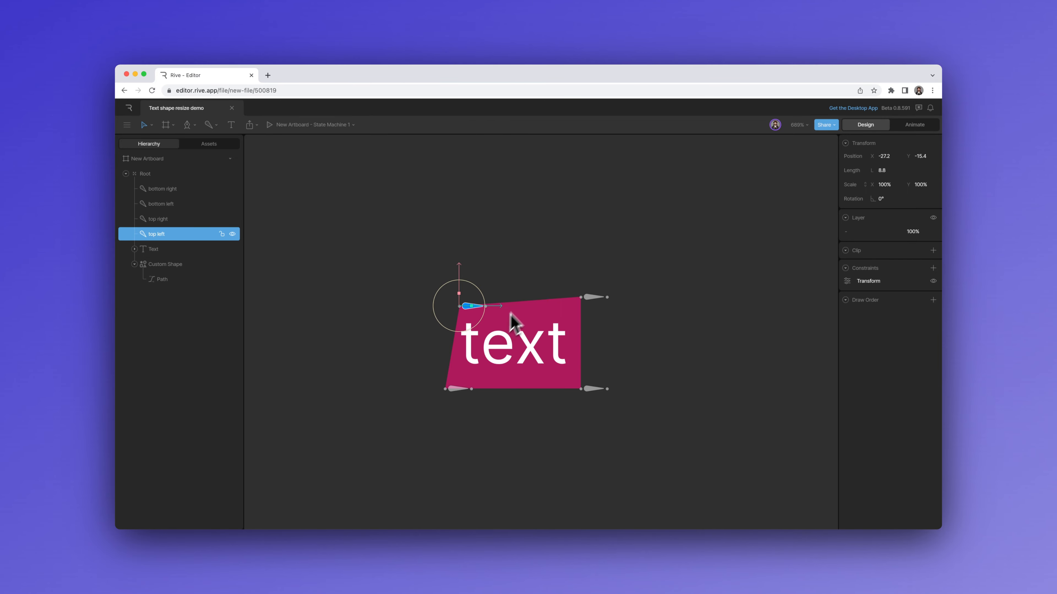
pyautogui.click(522, 338)
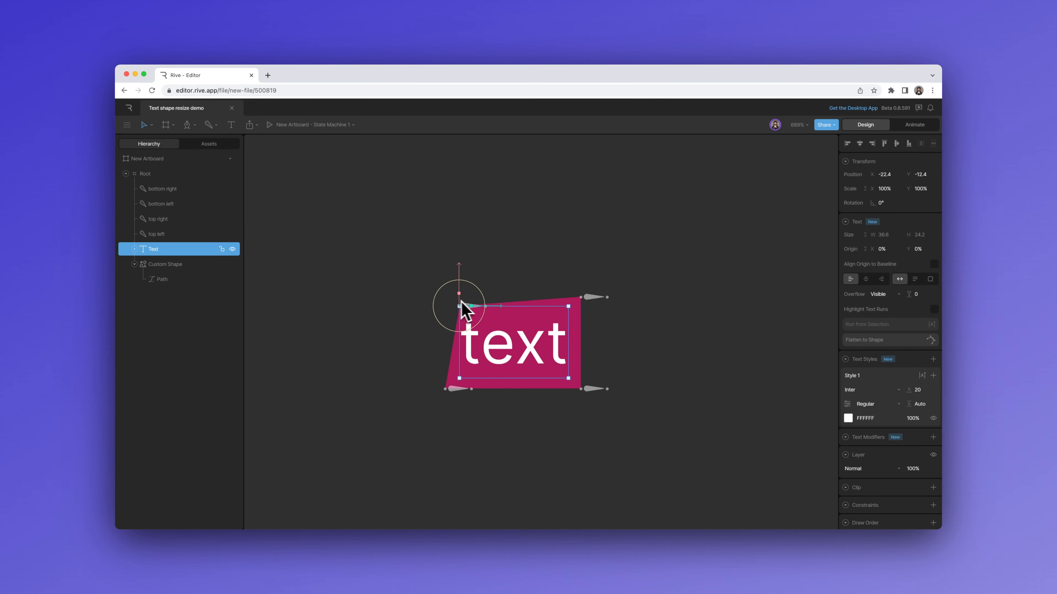
pyautogui.click(522, 276)
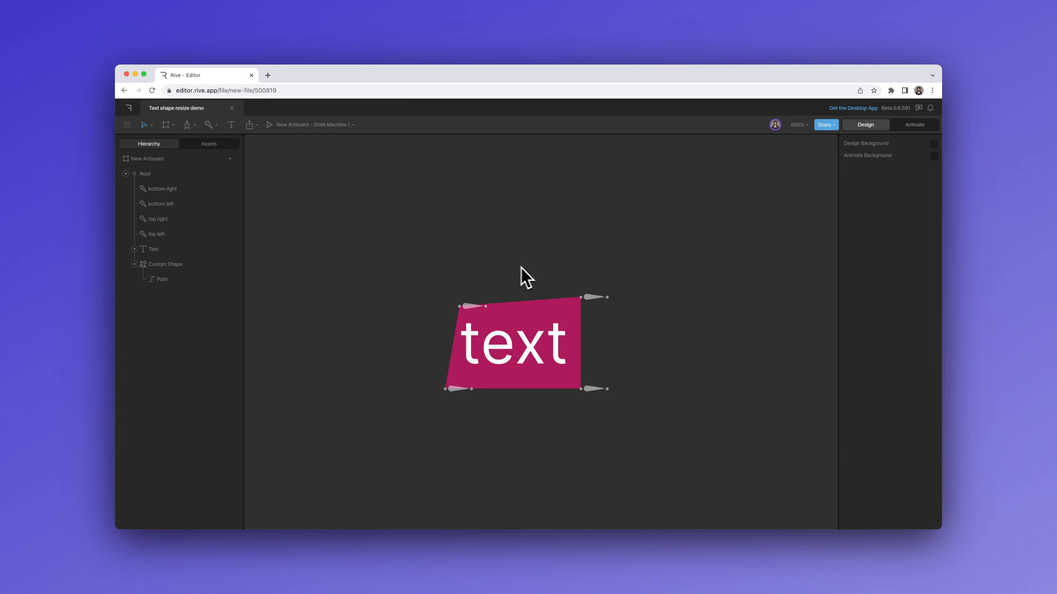
# Step: Add a Transform constraint to the top right bone, targeting the Text object with Origin X set to 100%
pyautogui.click(589, 302)
pyautogui.click(183, 221)
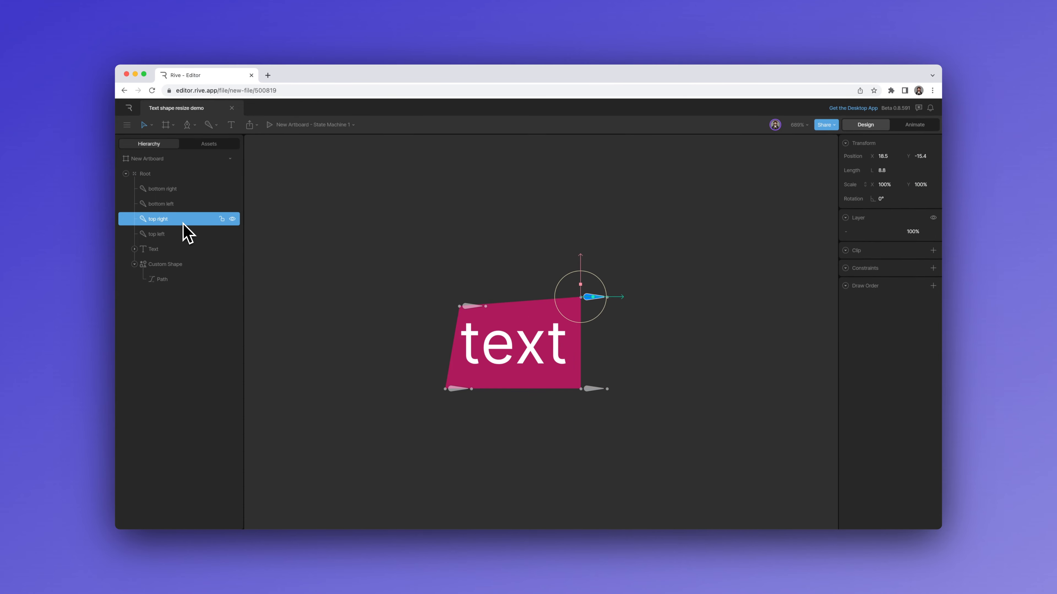
pyautogui.click(932, 268)
pyautogui.click(899, 302)
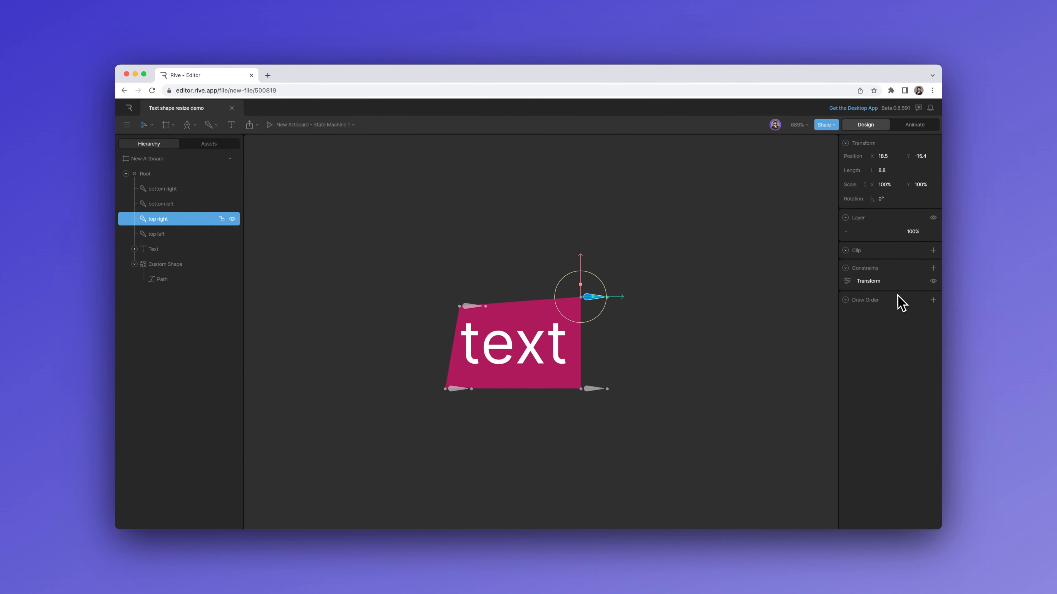
pyautogui.click(847, 281)
pyautogui.click(824, 329)
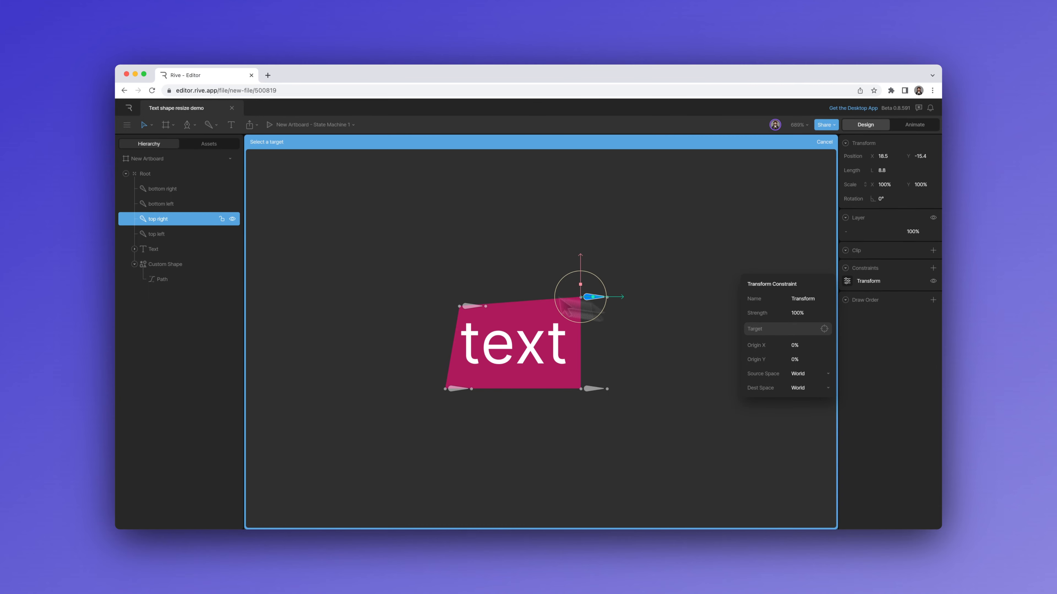
pyautogui.click(154, 262)
pyautogui.click(848, 283)
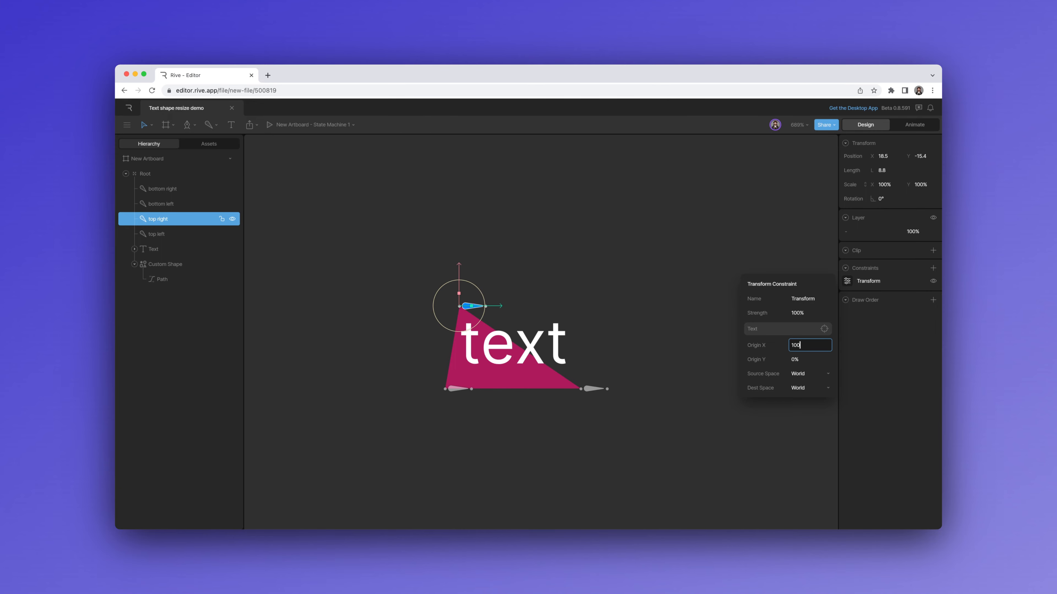
pyautogui.press('Return')
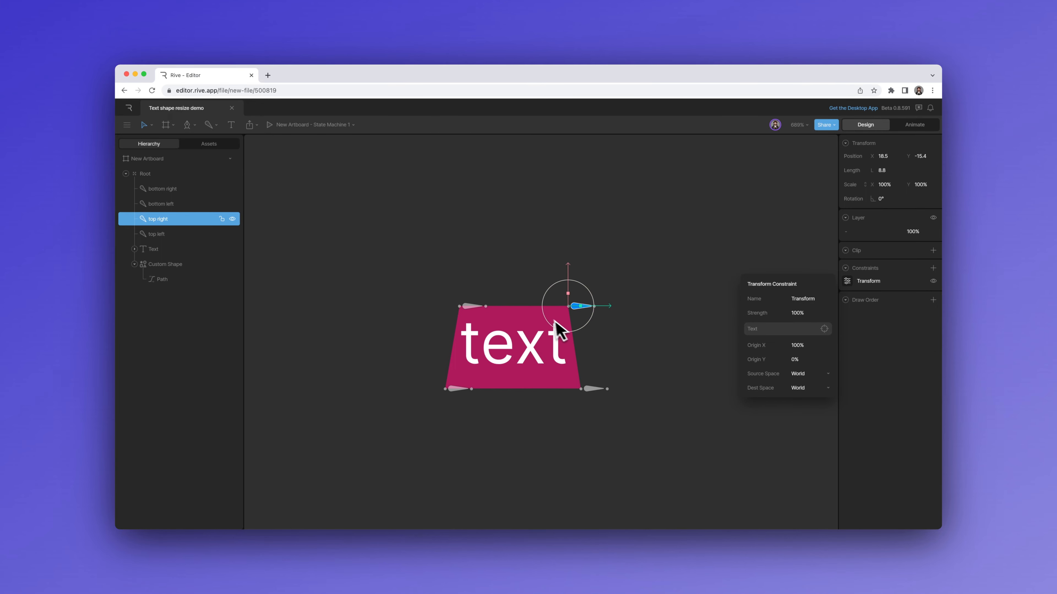
pyautogui.click(539, 326)
pyautogui.click(670, 292)
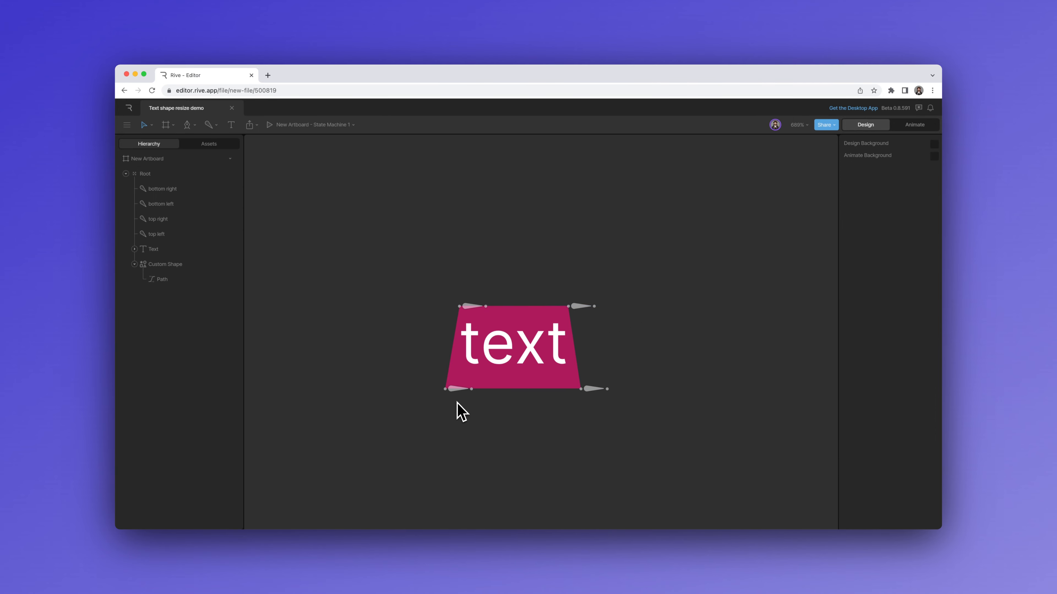
# Step: Add a Transform constraint to the bottom left bone, targeting the Text object with Origin Y set to 100%
pyautogui.click(457, 390)
pyautogui.click(933, 268)
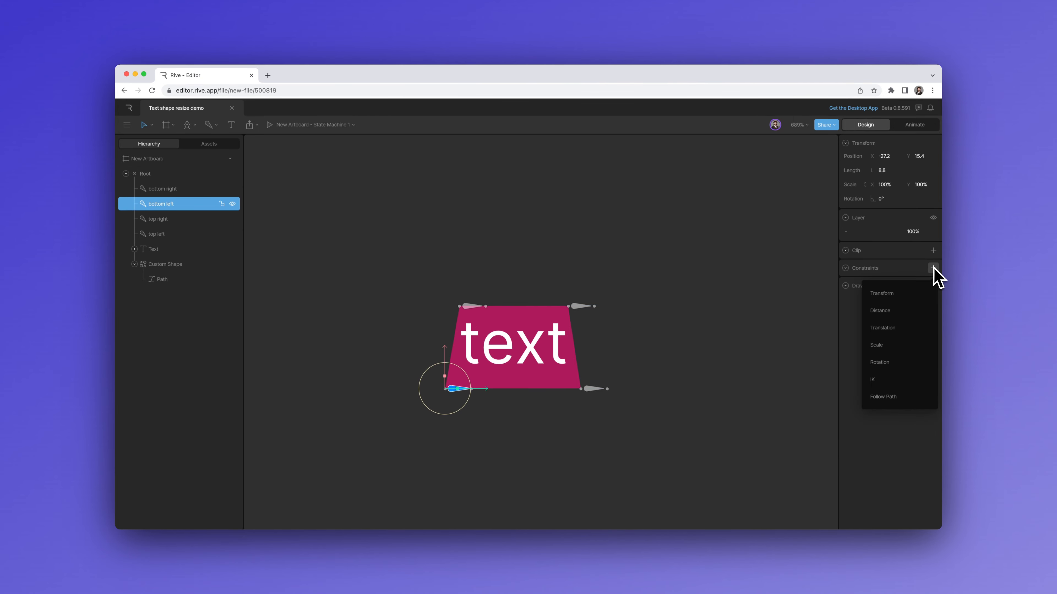
pyautogui.click(907, 294)
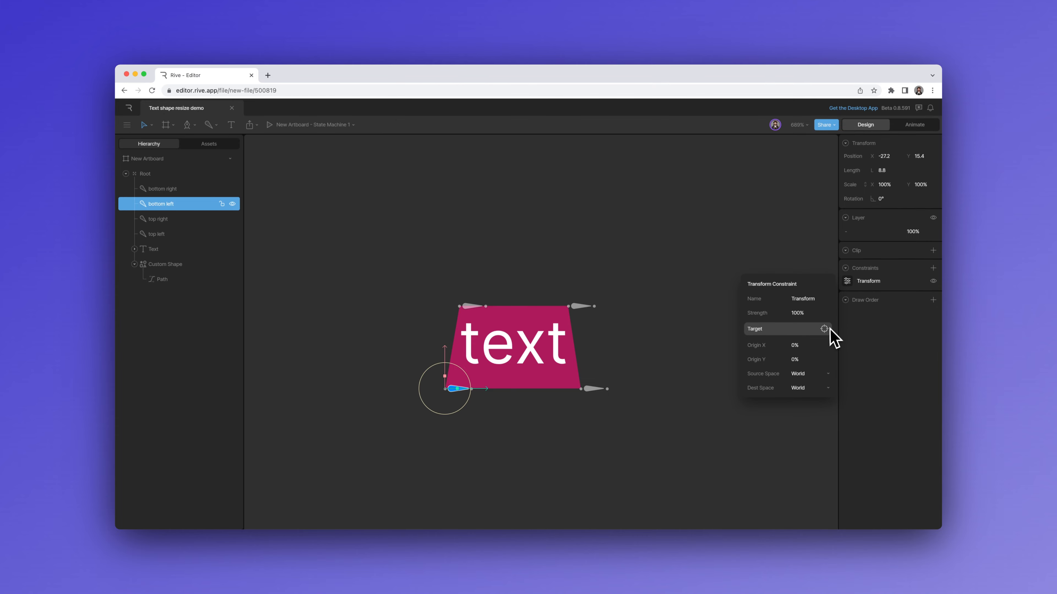
pyautogui.click(824, 329)
pyautogui.click(177, 250)
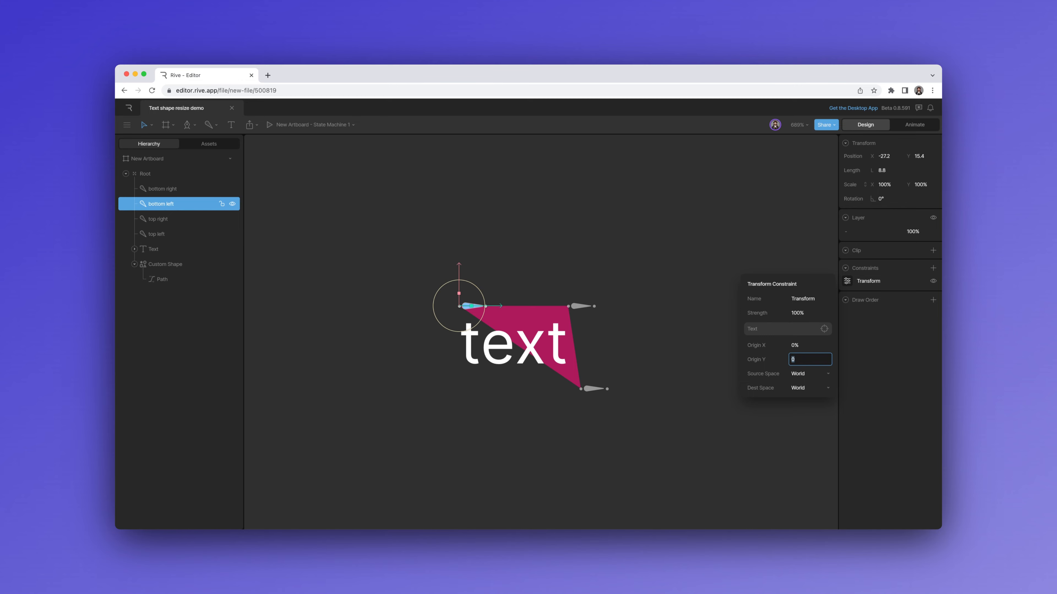
pyautogui.click(801, 359)
pyautogui.write('100')
pyautogui.press('Return')
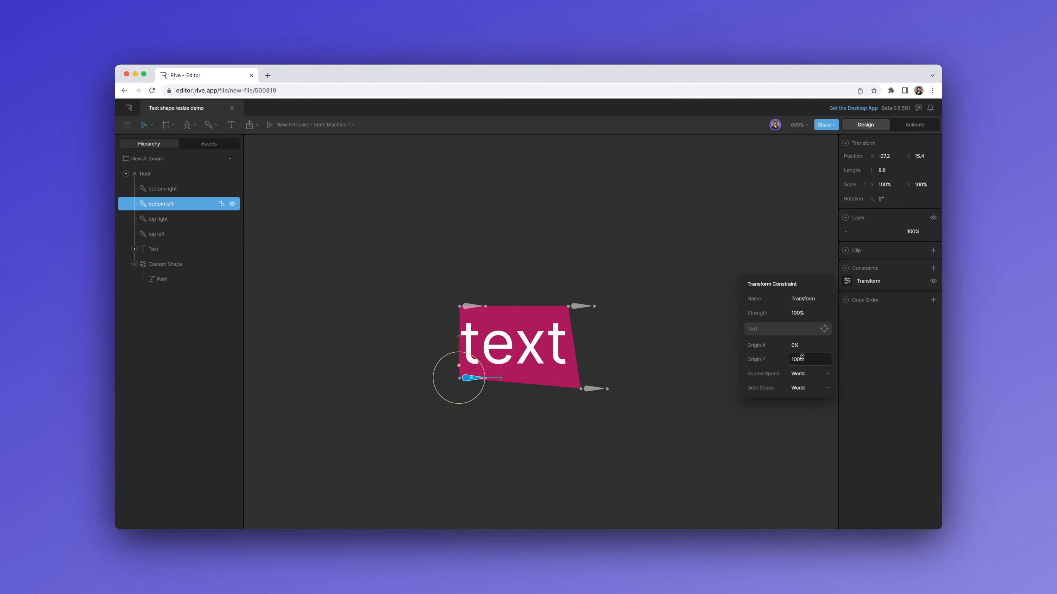
# Step: Add a Transform constraint to the bottom right bone, targeting the Text object with Origin X and Origin Y both set to 100%
pyautogui.click(595, 390)
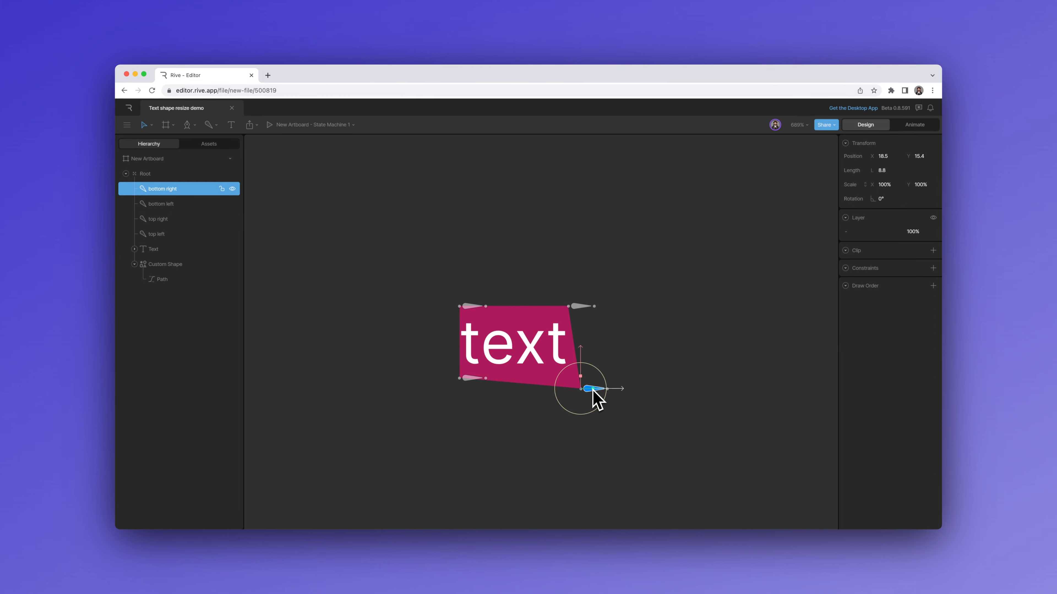
pyautogui.click(933, 268)
pyautogui.click(898, 295)
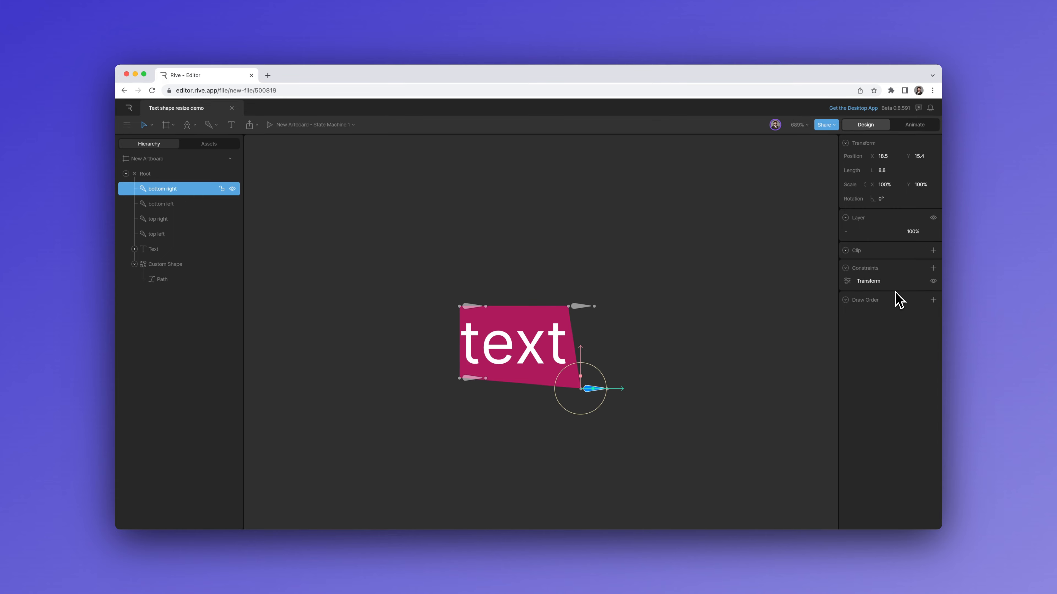
pyautogui.click(847, 281)
pyautogui.click(826, 329)
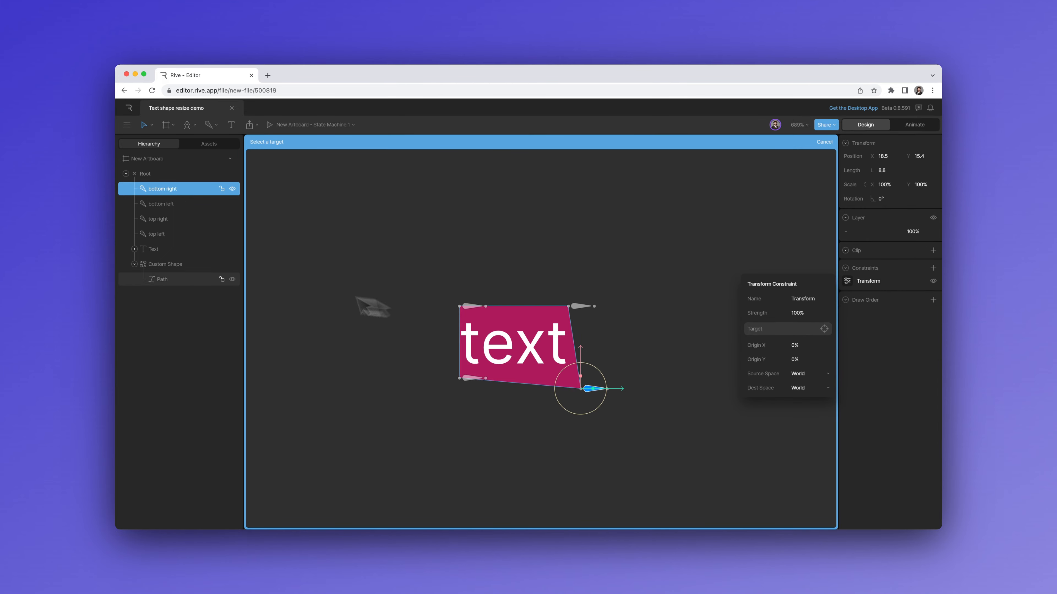
pyautogui.click(190, 255)
pyautogui.click(851, 283)
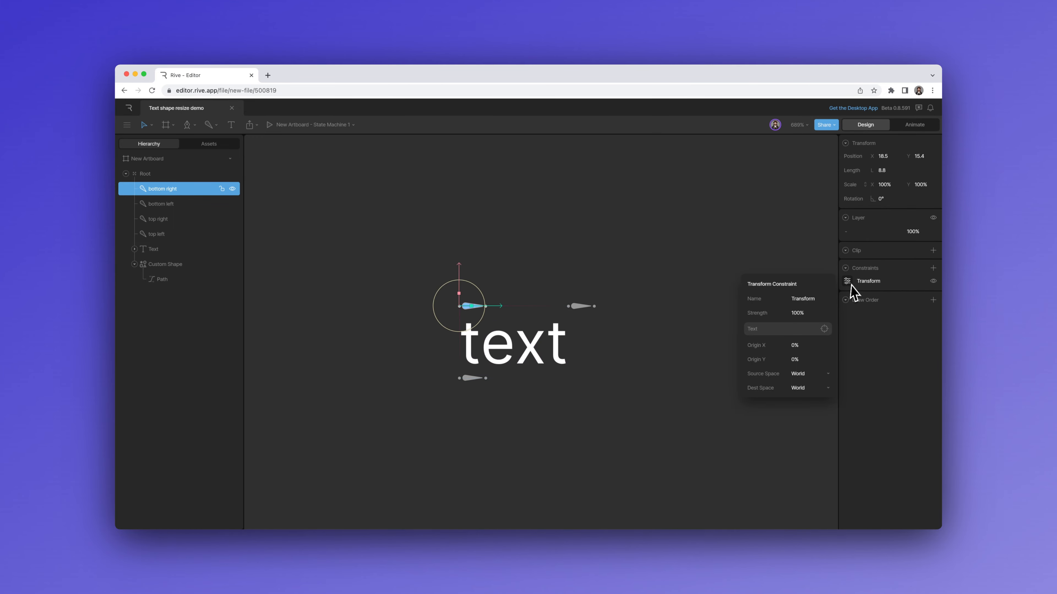
pyautogui.click(809, 345)
pyautogui.write('100')
pyautogui.press('Return')
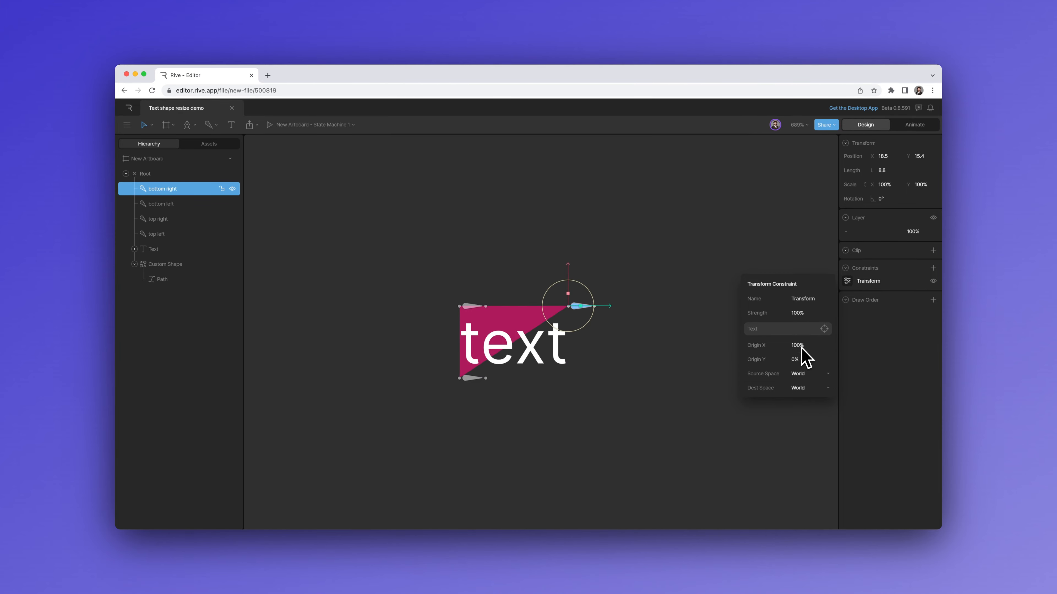
pyautogui.click(799, 359)
pyautogui.write('100')
pyautogui.press('Return')
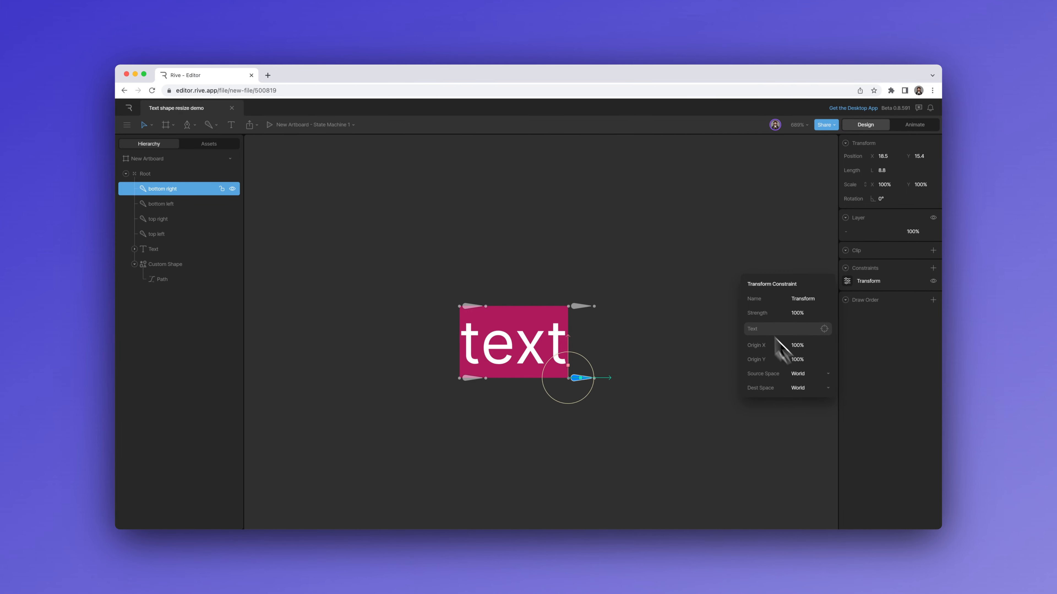
pyautogui.click(707, 253)
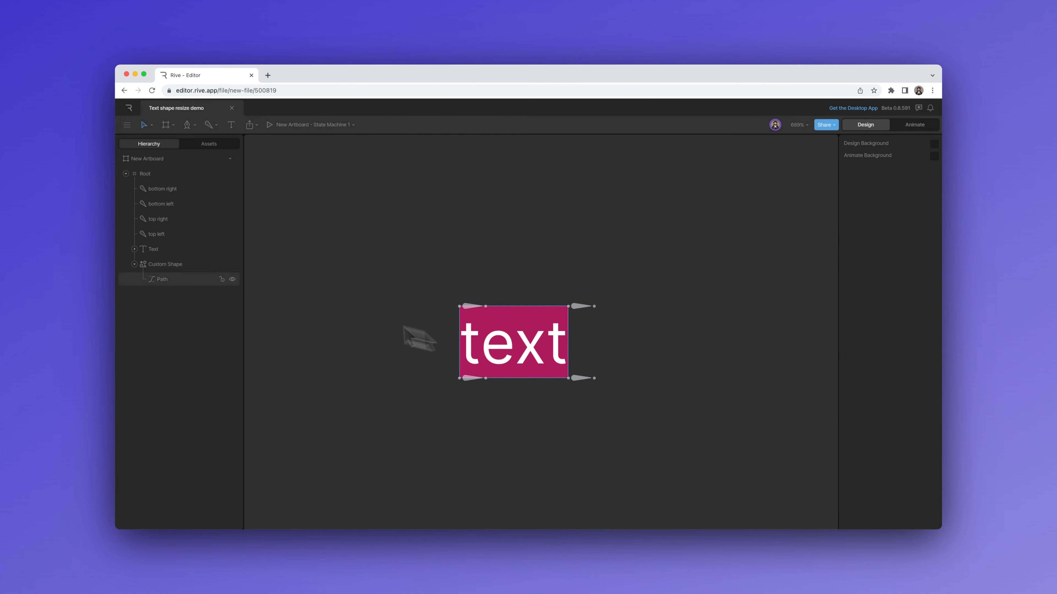
# Step: Replace the text object's wording with "button"
pyautogui.click(518, 356)
pyautogui.doubleClick(508, 353)
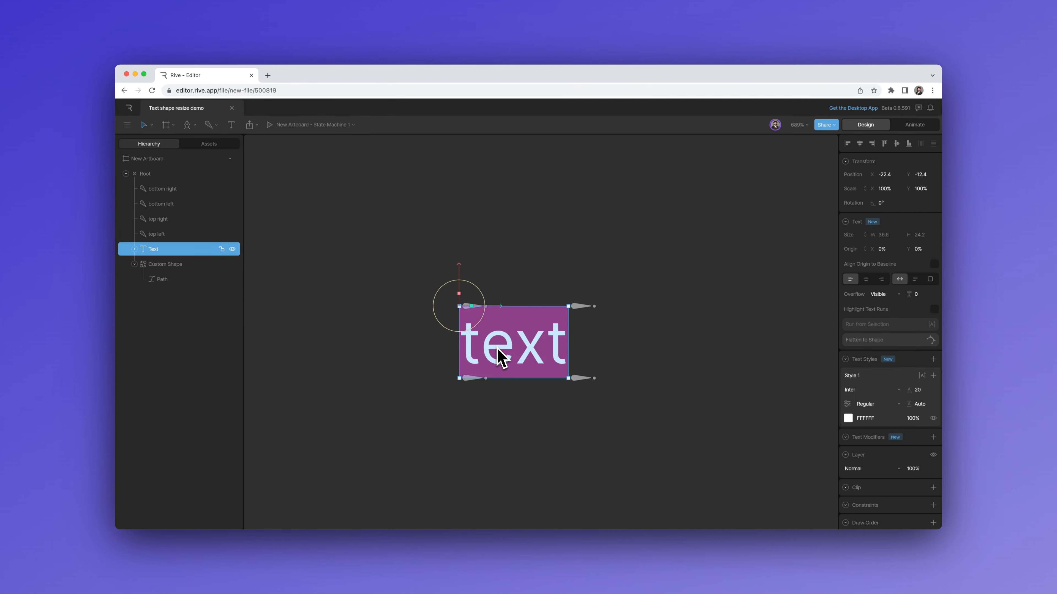
pyautogui.write('button')
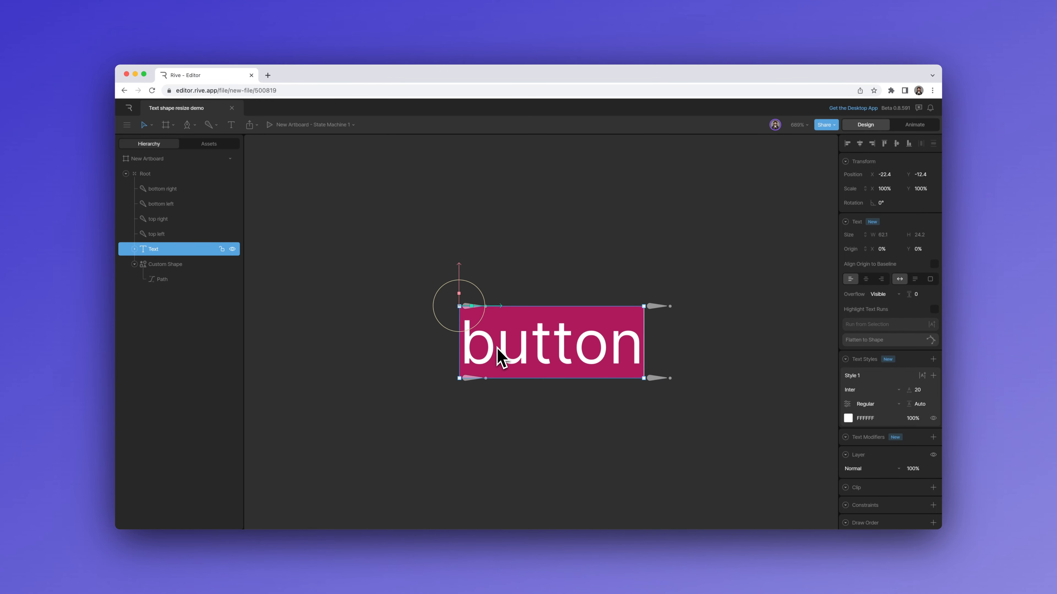
# Step: Test the rectangle's resizing by deleting letters from the text and retyping "button", and finish editing the text
pyautogui.press('BackSpace')
pyautogui.press('BackSpace')
pyautogui.press('BackSpace')
pyautogui.press('BackSpace')
pyautogui.press('BackSpace')
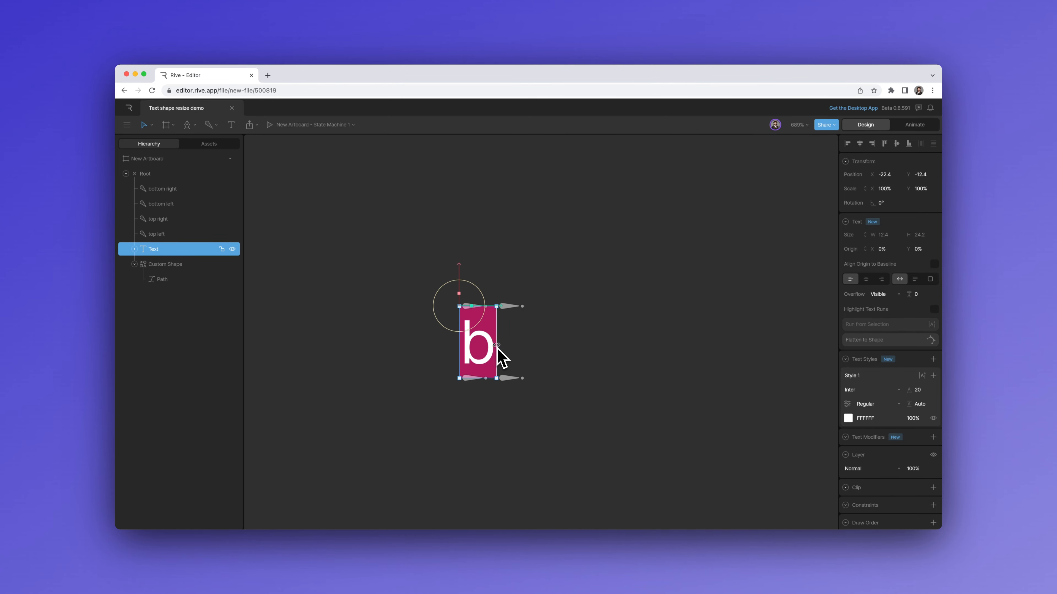
pyautogui.write('butt')
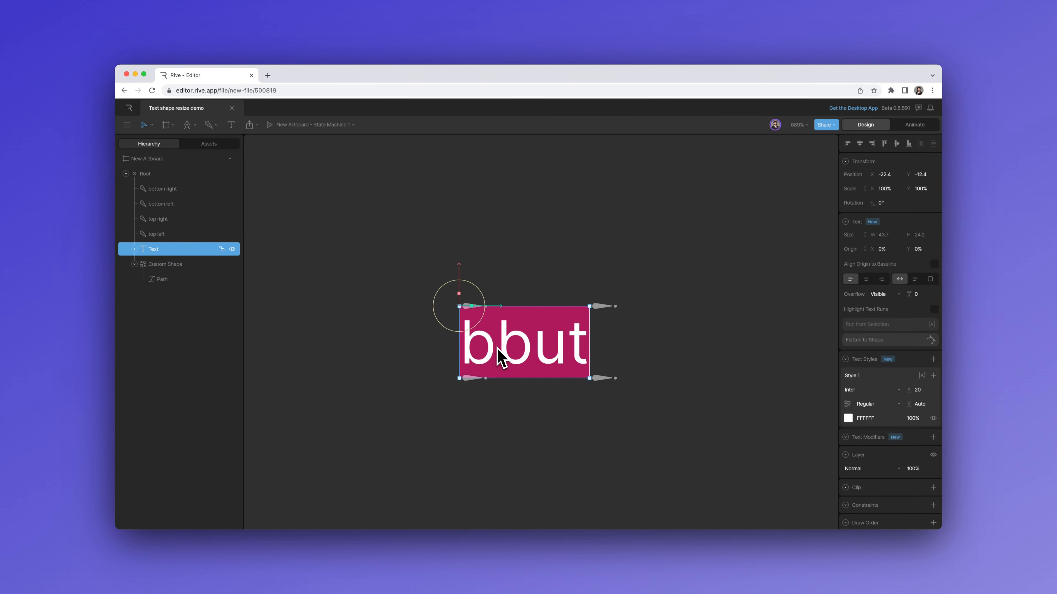
pyautogui.press('BackSpace')
pyautogui.press('BackSpace')
pyautogui.press('BackSpace')
pyautogui.press('BackSpace')
pyautogui.press('BackSpace')
pyautogui.write('button')
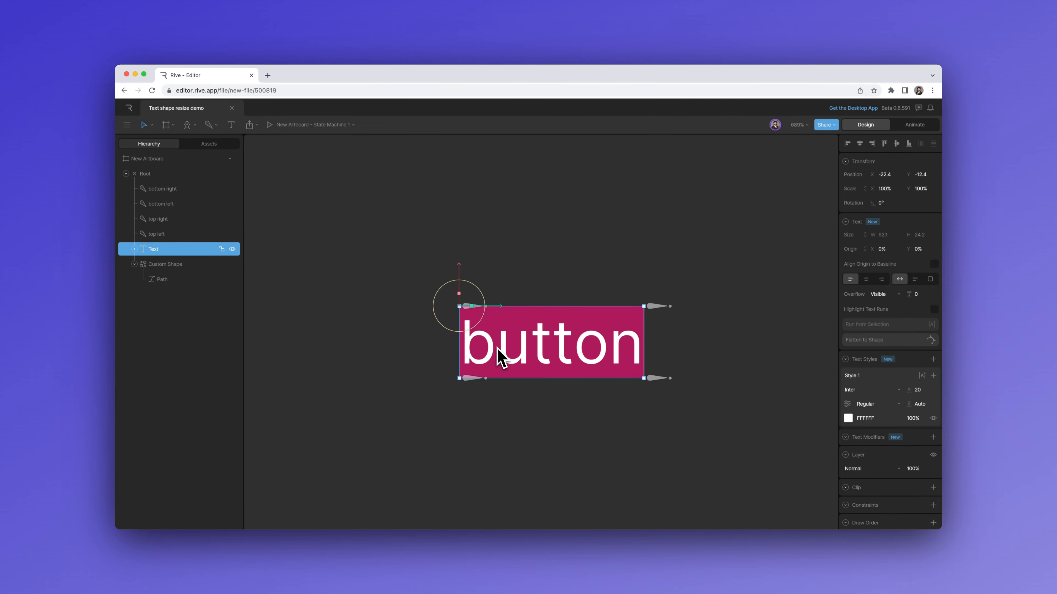
pyautogui.click(559, 249)
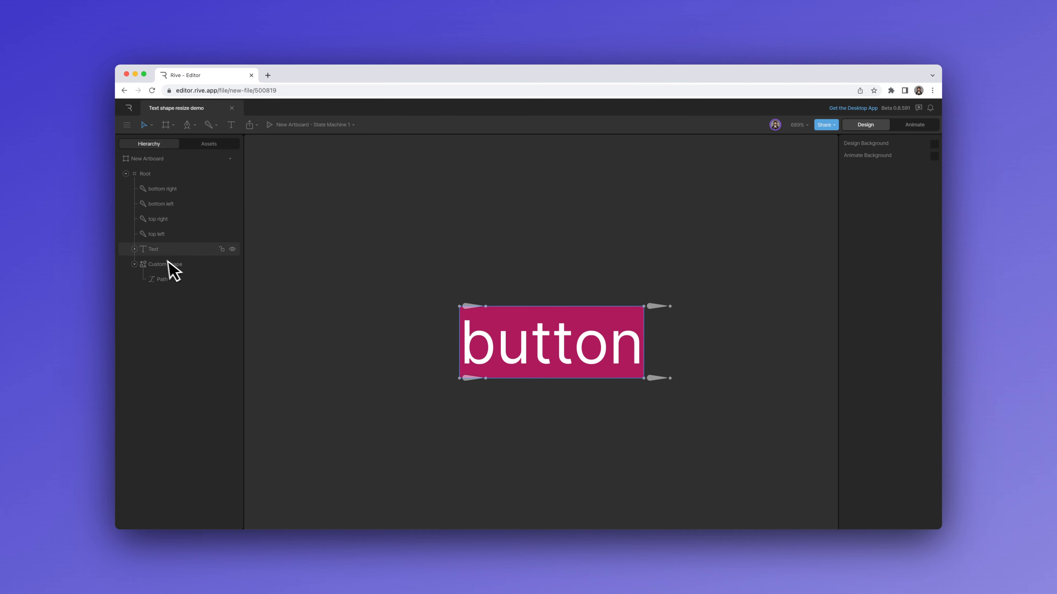
# Step: Remove the Transform constraints from the top left and top right bones
pyautogui.click(170, 235)
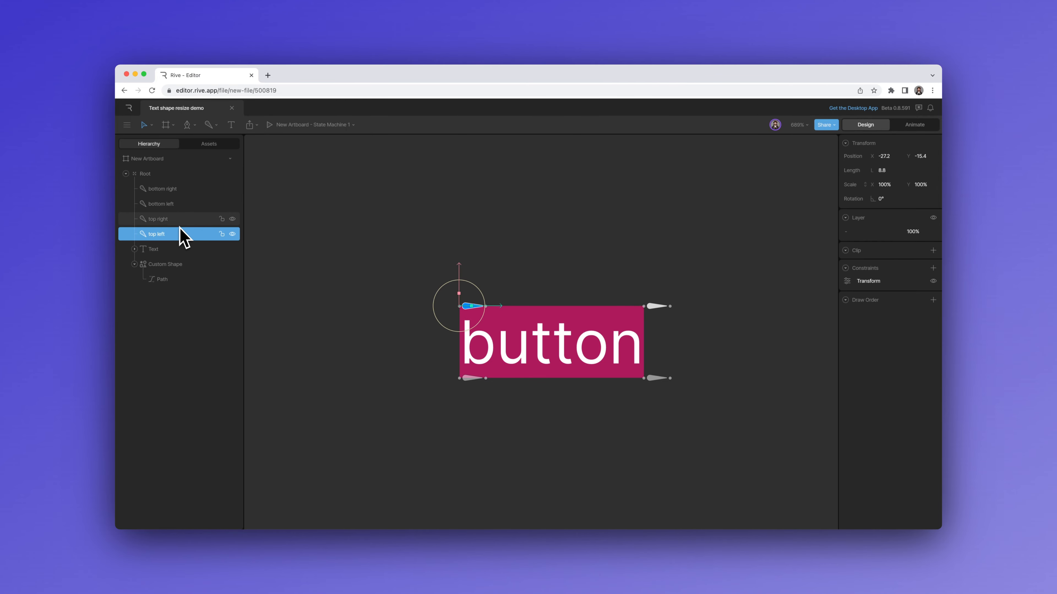
pyautogui.keyDown('shift'); pyautogui.click(175, 190); pyautogui.keyUp('shift')
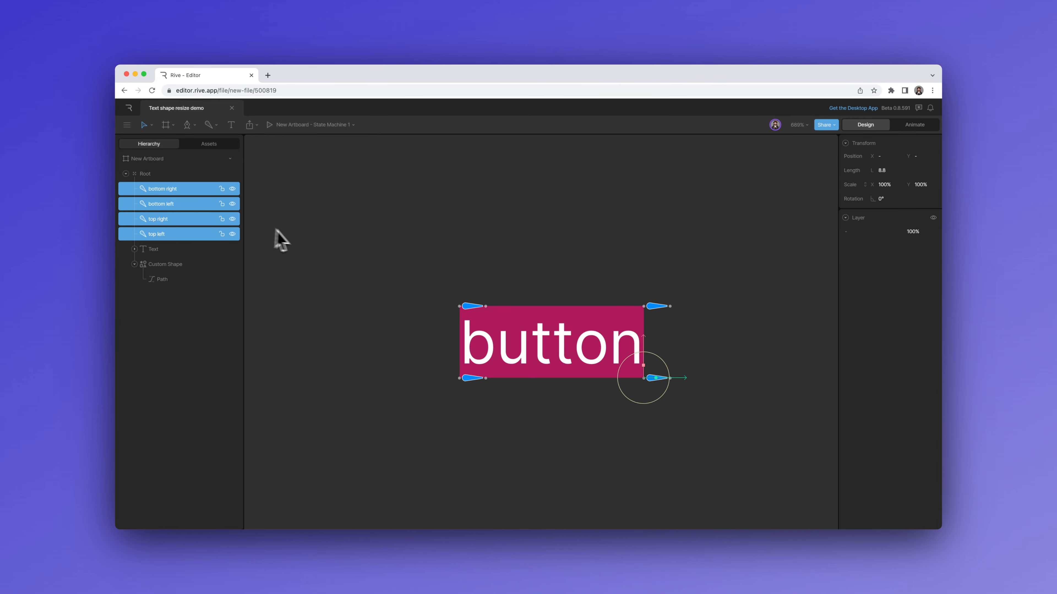
pyautogui.click(293, 235)
pyautogui.click(164, 238)
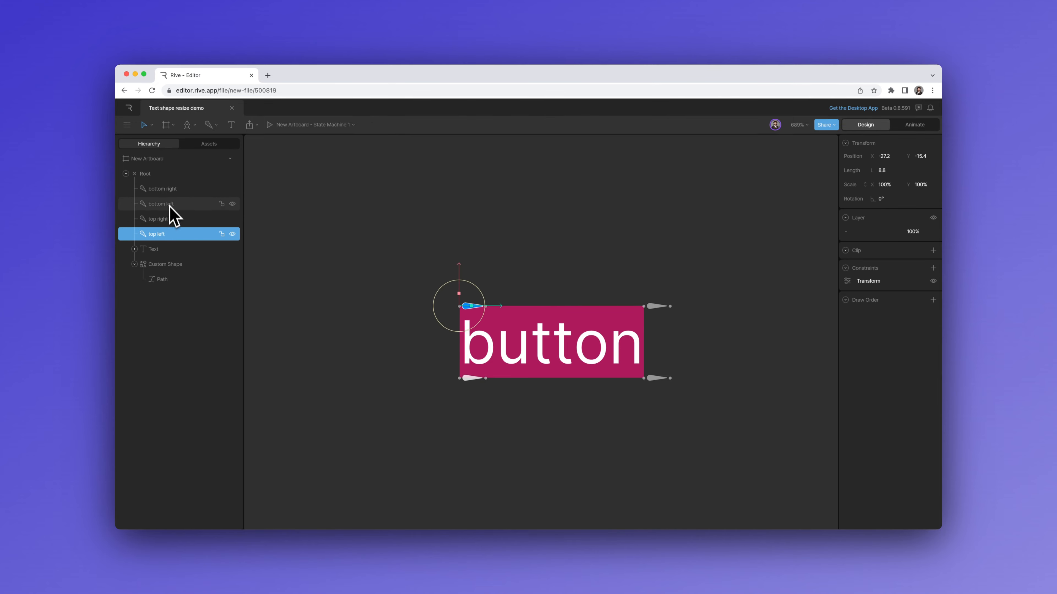
pyautogui.click(932, 283)
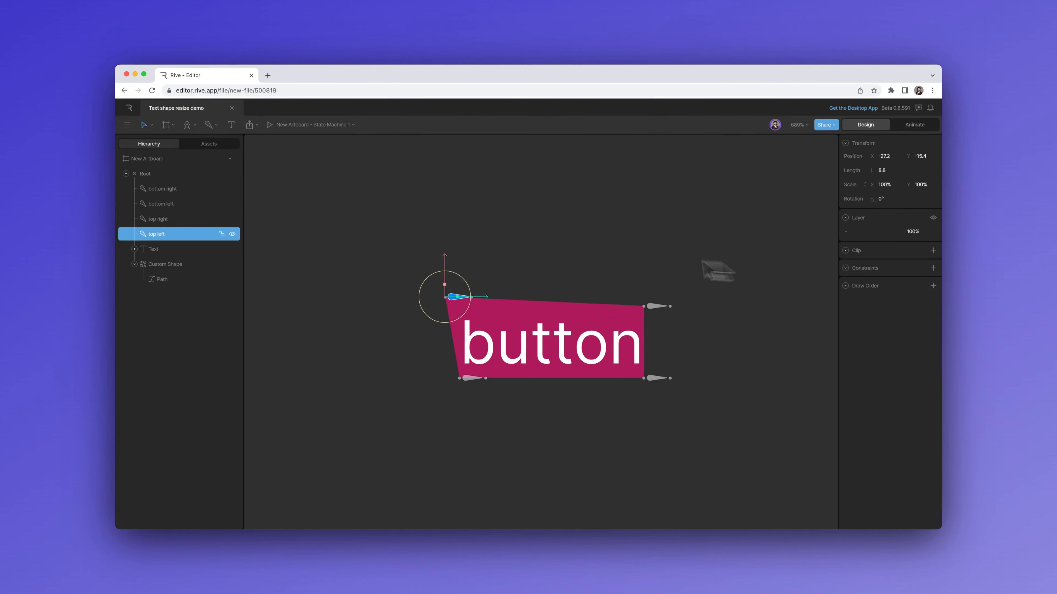
pyautogui.click(154, 220)
pyautogui.click(932, 282)
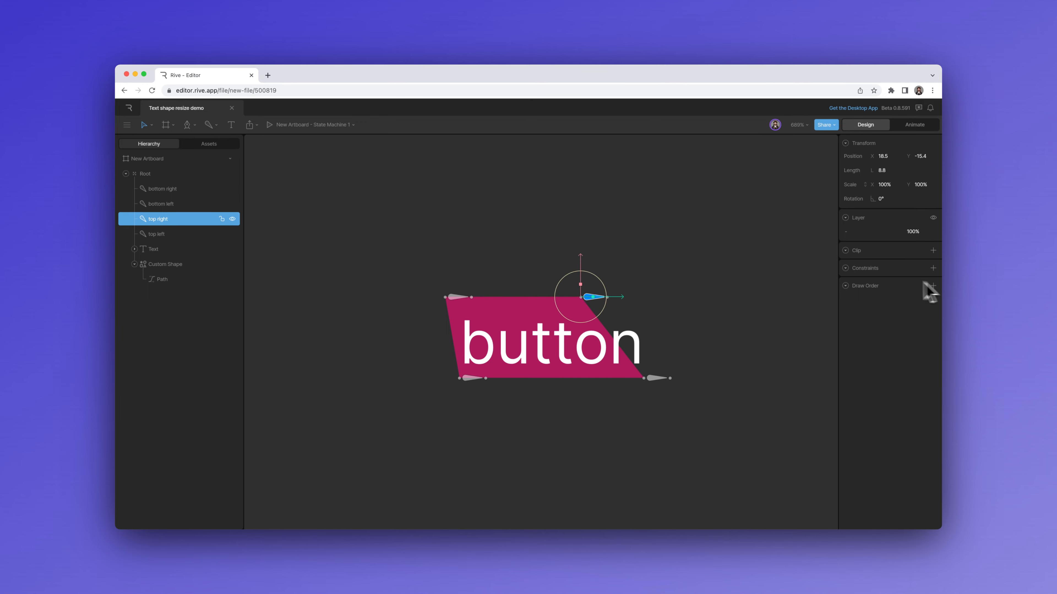
# Step: Remove the Transform constraints from the bottom left and bottom right bones, and clear the selection
pyautogui.click(196, 203)
pyautogui.click(933, 281)
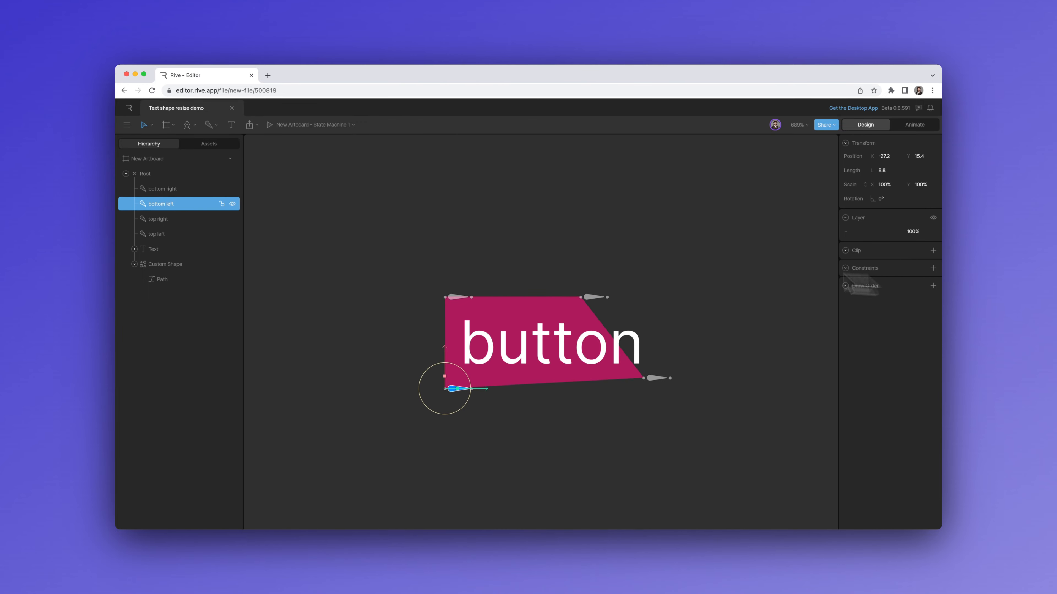
pyautogui.click(191, 189)
pyautogui.click(933, 282)
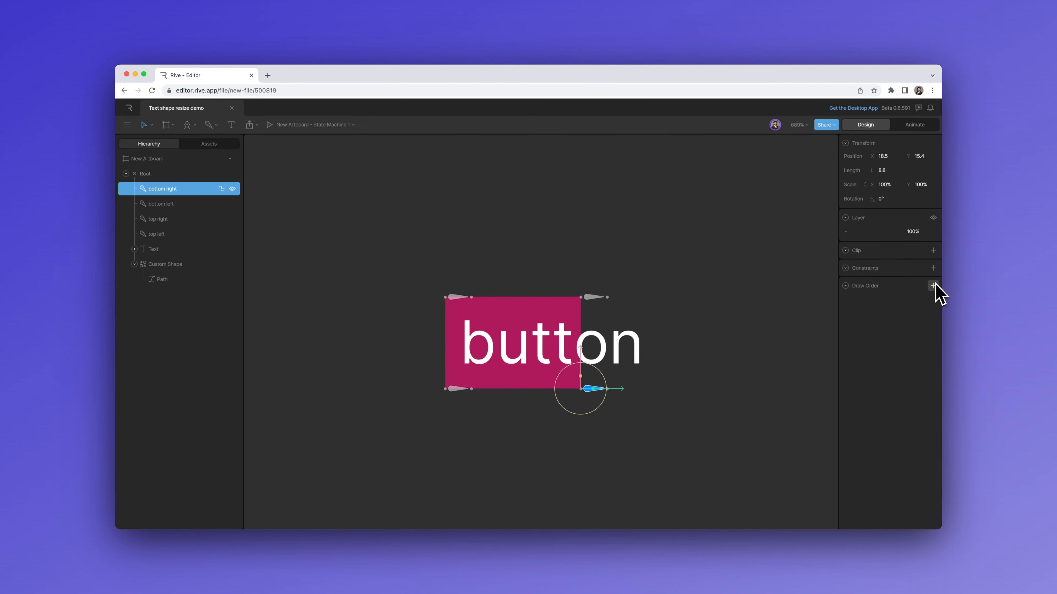
pyautogui.click(794, 285)
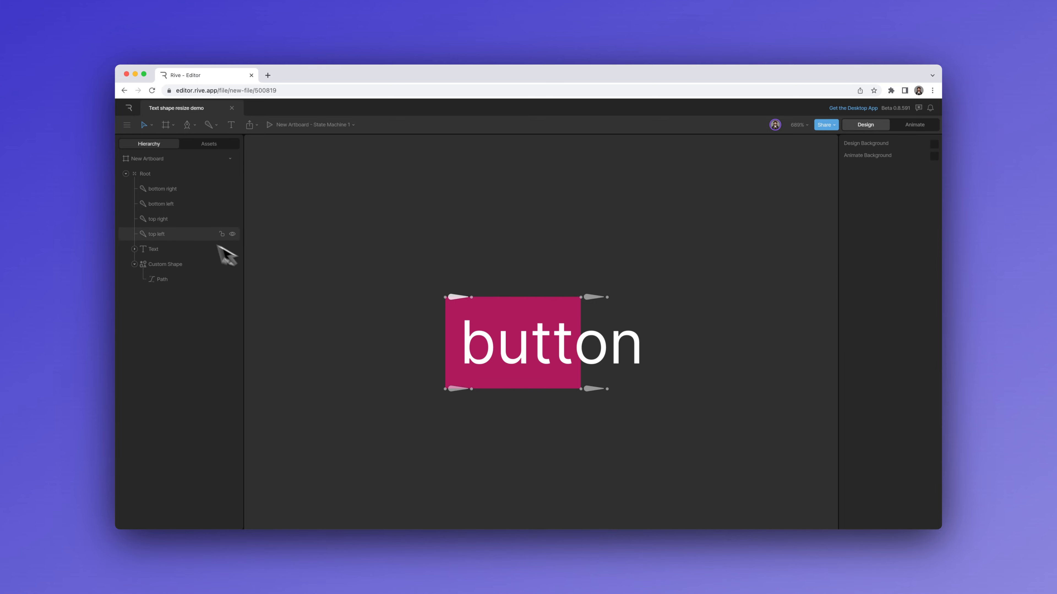
# Step: Wrap each of the four corner bones (top left, top right, bottom left, bottom right) in its own group
pyautogui.click(191, 235)
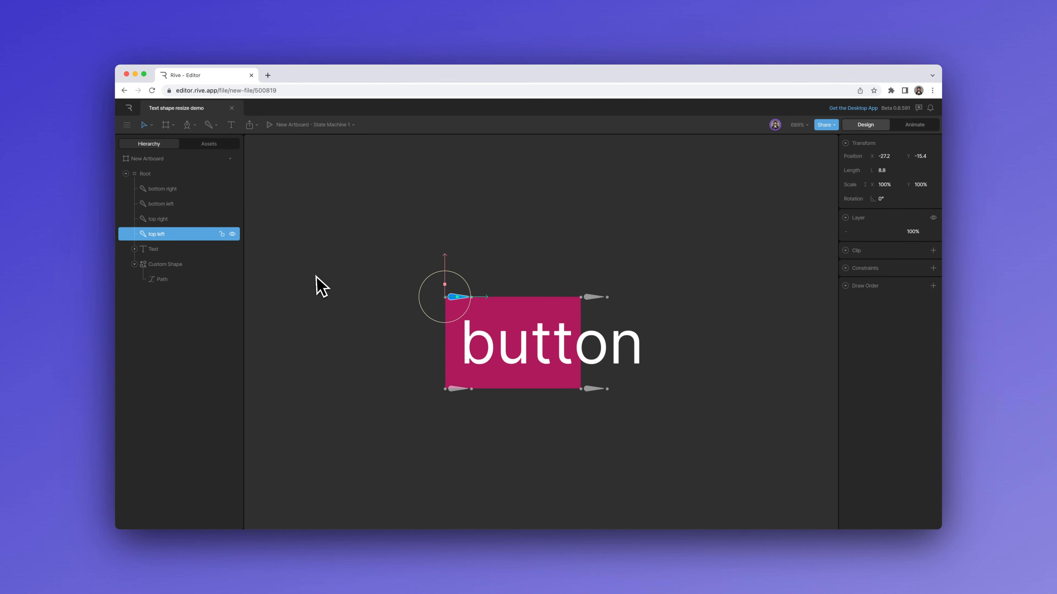
pyautogui.press('super+g')
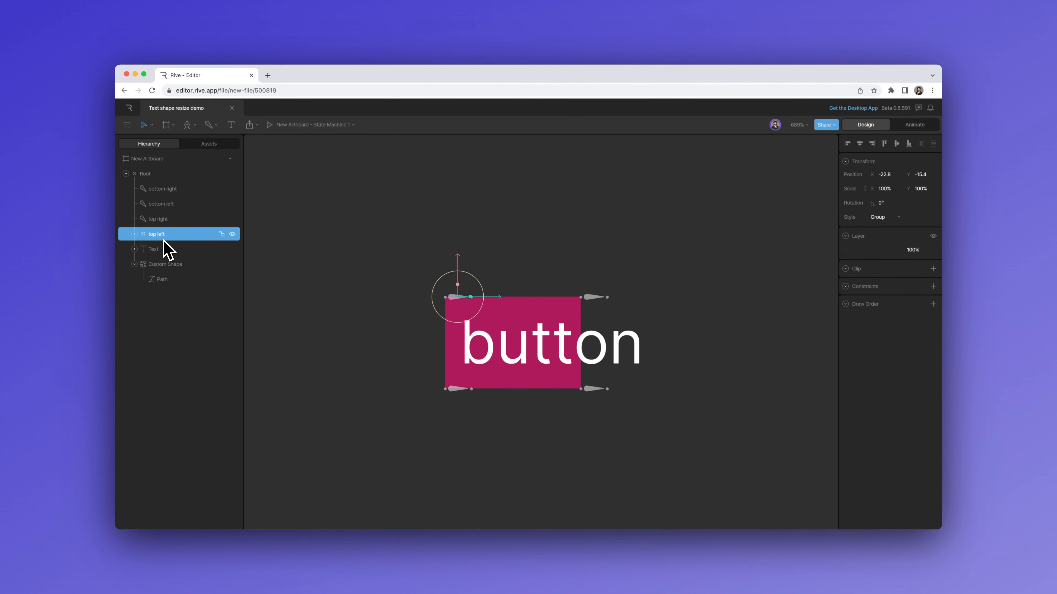
pyautogui.click(167, 221)
pyautogui.press('super+g')
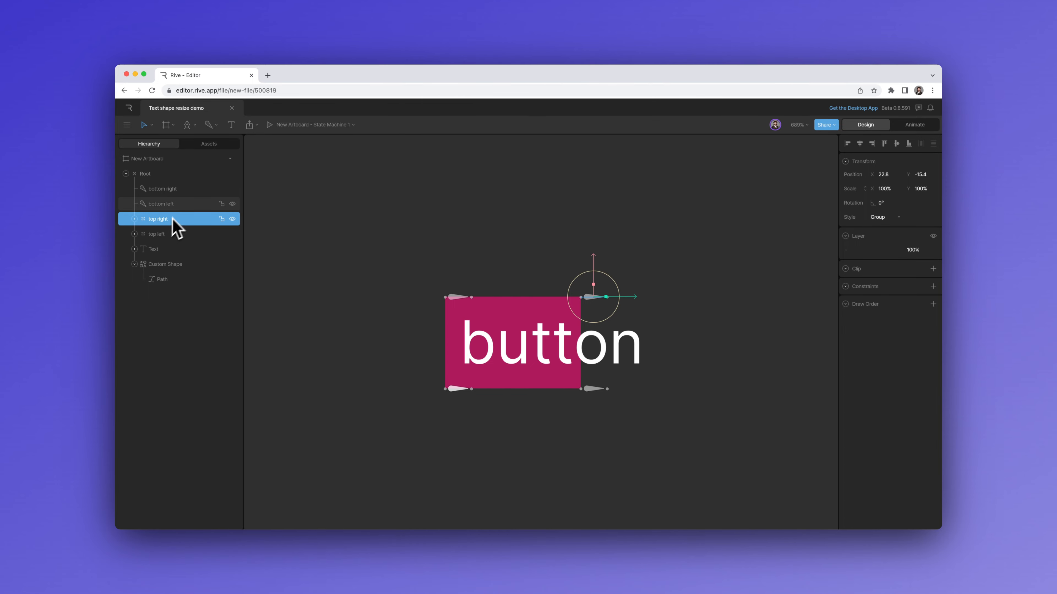
pyautogui.click(177, 204)
pyautogui.press('super+g')
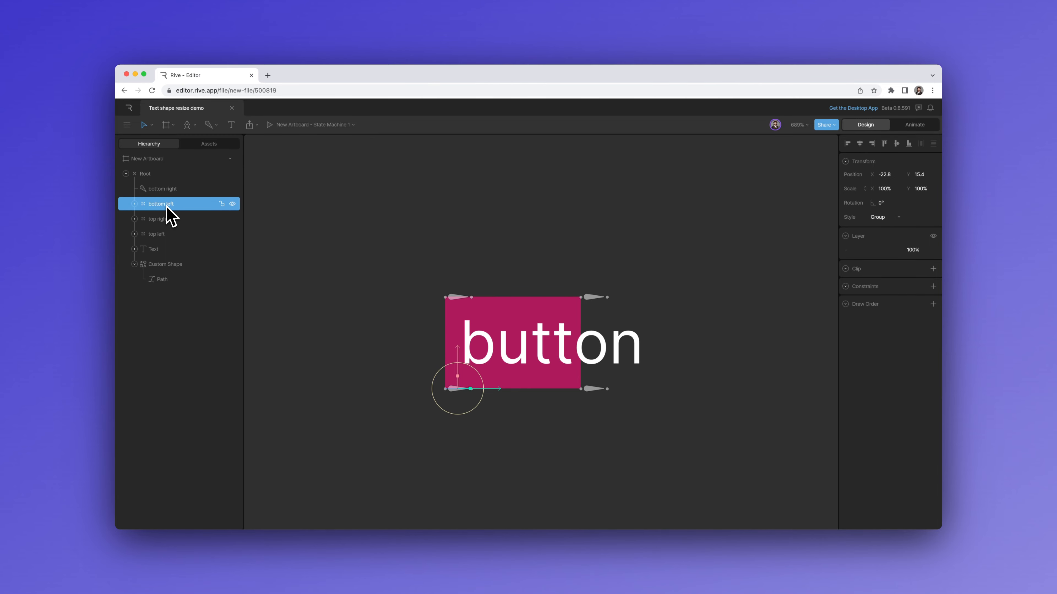
pyautogui.click(173, 192)
pyautogui.press('super+g')
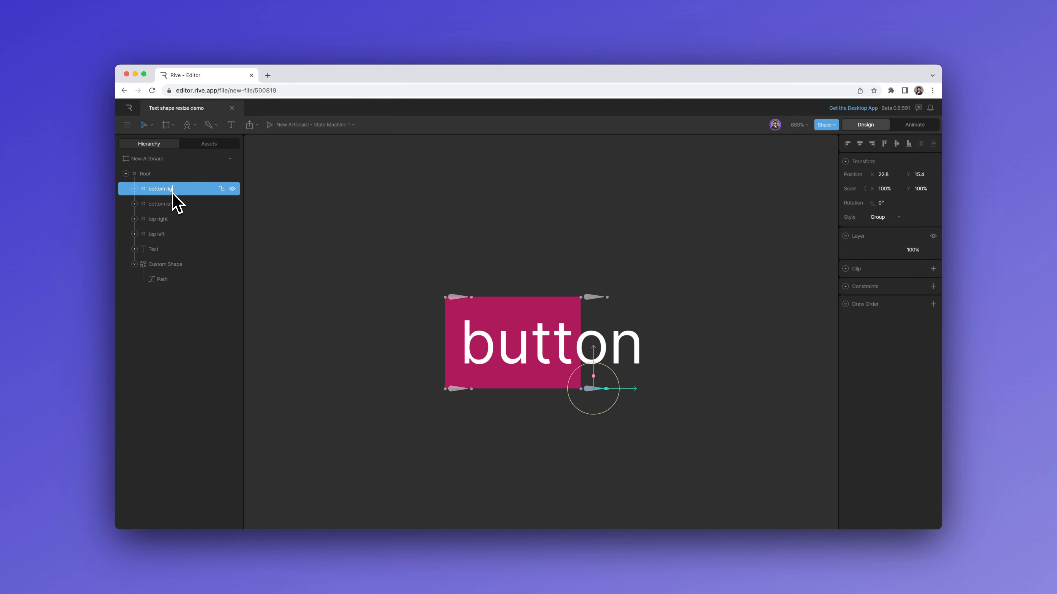
# Step: Expand the top left group and set its bone's X position to 0 so it sits at the group's origin
pyautogui.click(172, 235)
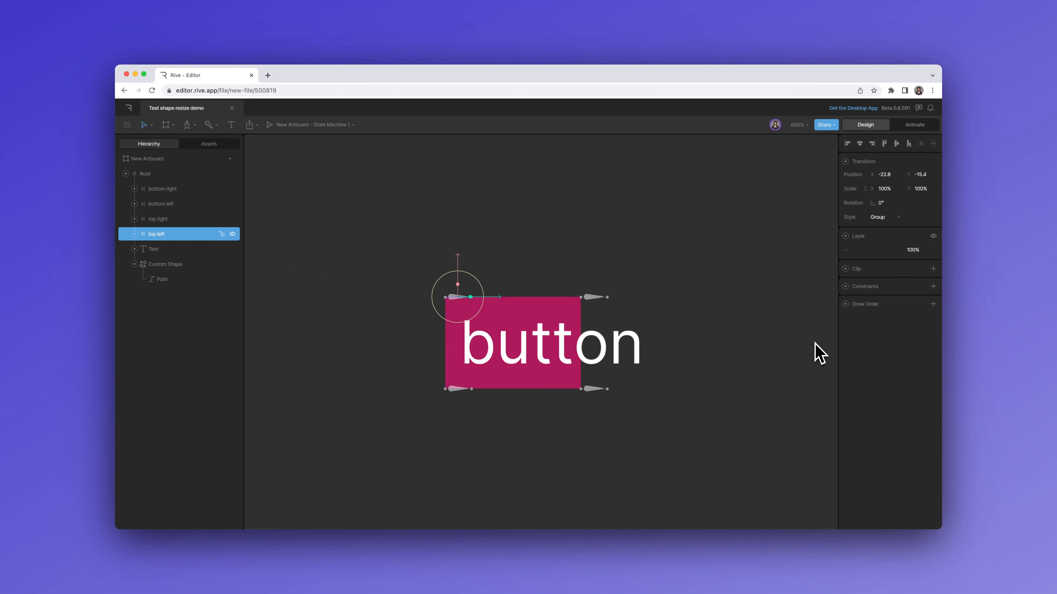
pyautogui.click(134, 234)
pyautogui.click(159, 251)
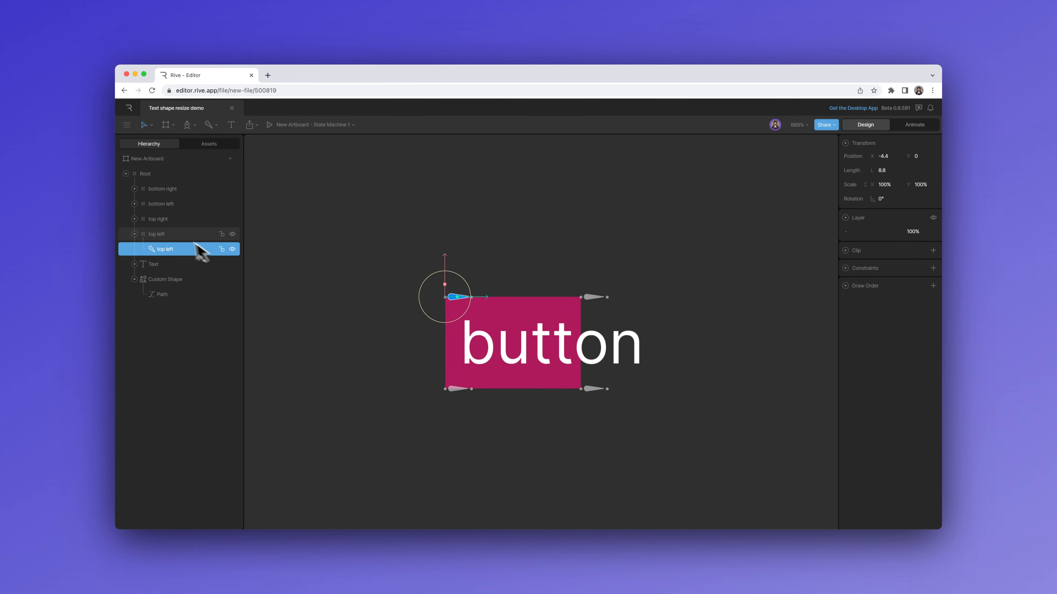
pyautogui.click(171, 235)
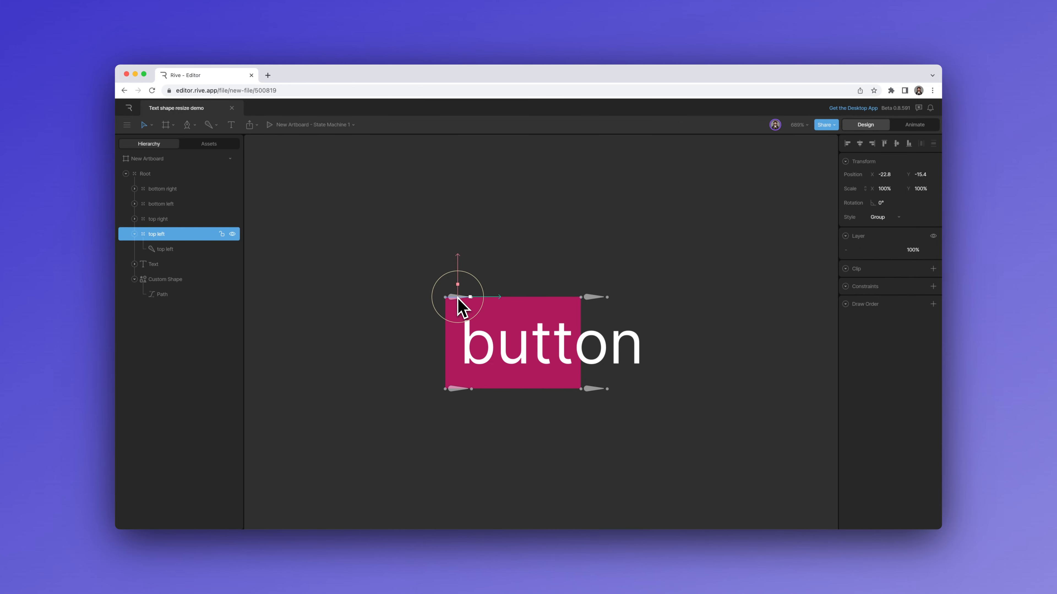
pyautogui.click(171, 250)
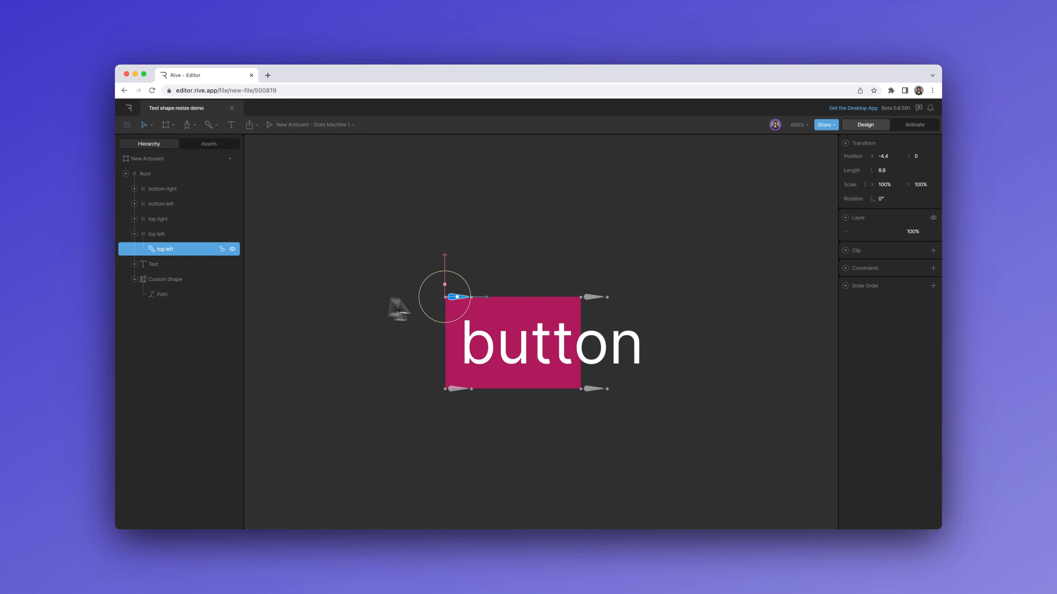
pyautogui.click(172, 235)
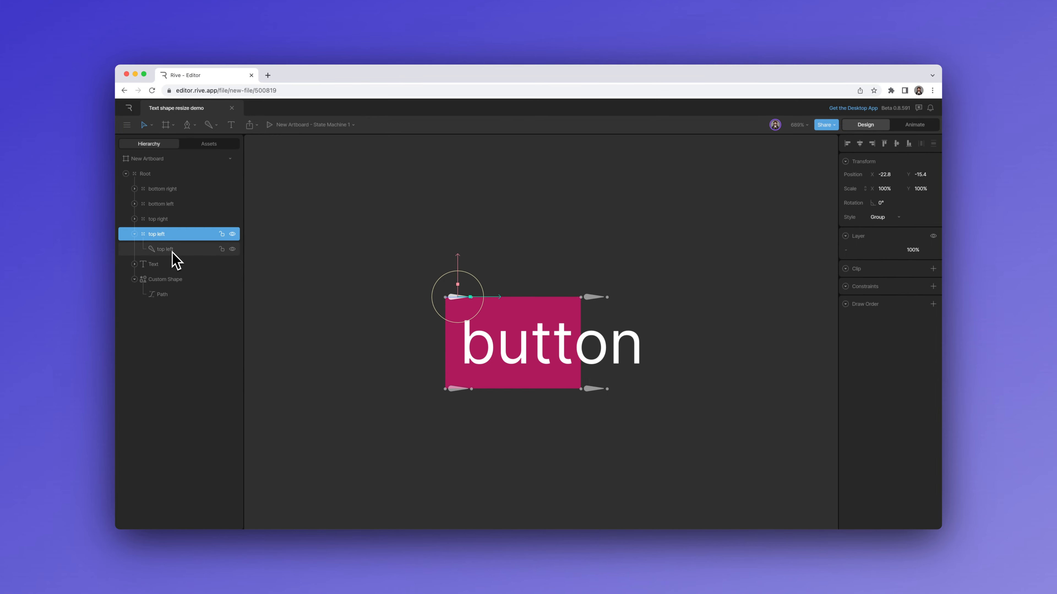
pyautogui.click(171, 250)
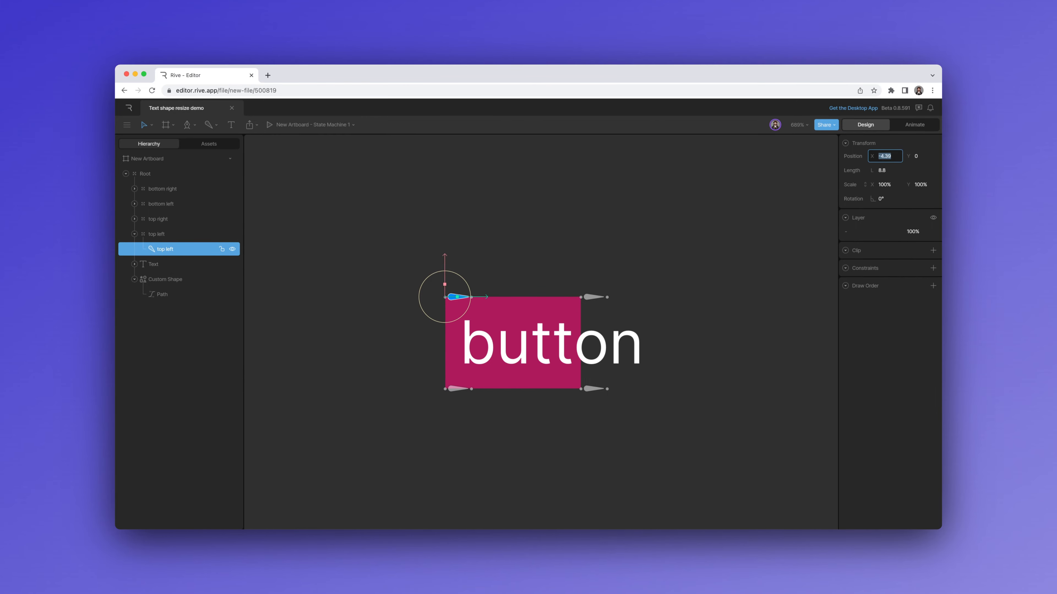
pyautogui.write('0')
pyautogui.press('Return')
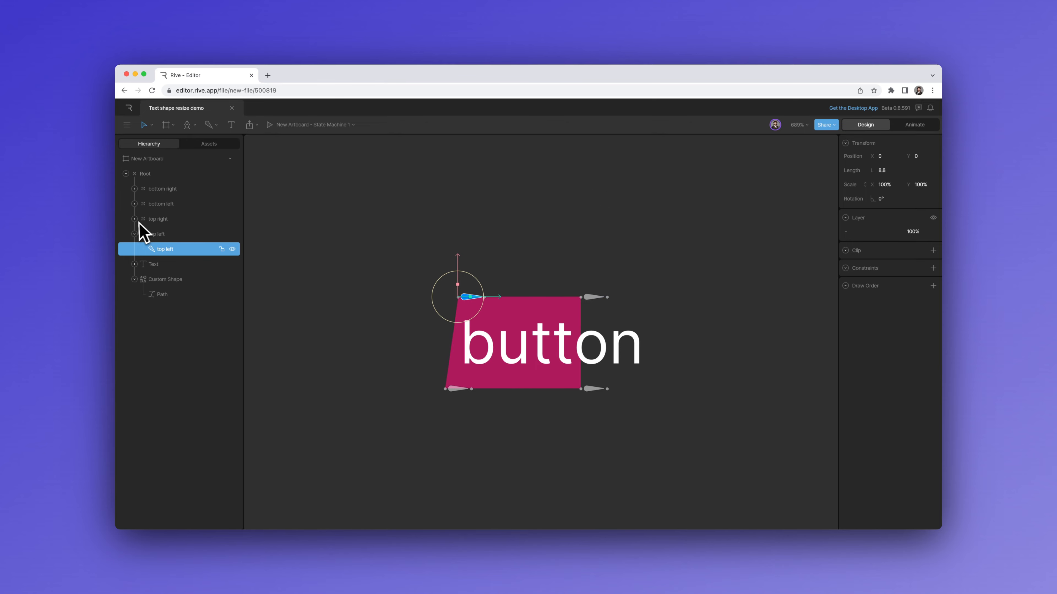
# Step: Set the X position of the top right and bottom left bones to 0 inside their groups
pyautogui.click(134, 219)
pyautogui.click(167, 234)
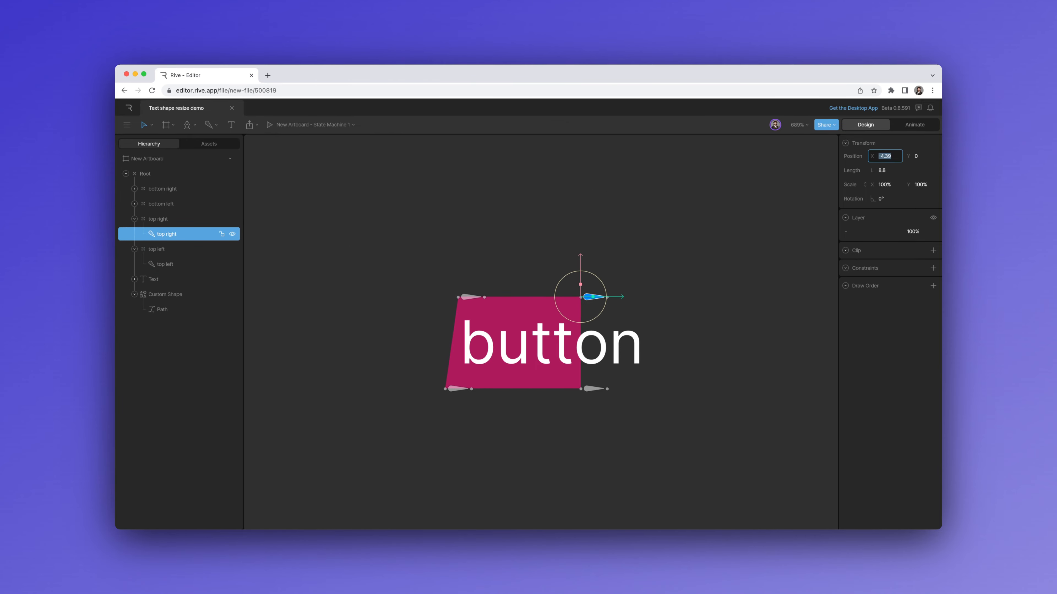
pyautogui.write('0')
pyautogui.press('Return')
pyautogui.click(135, 203)
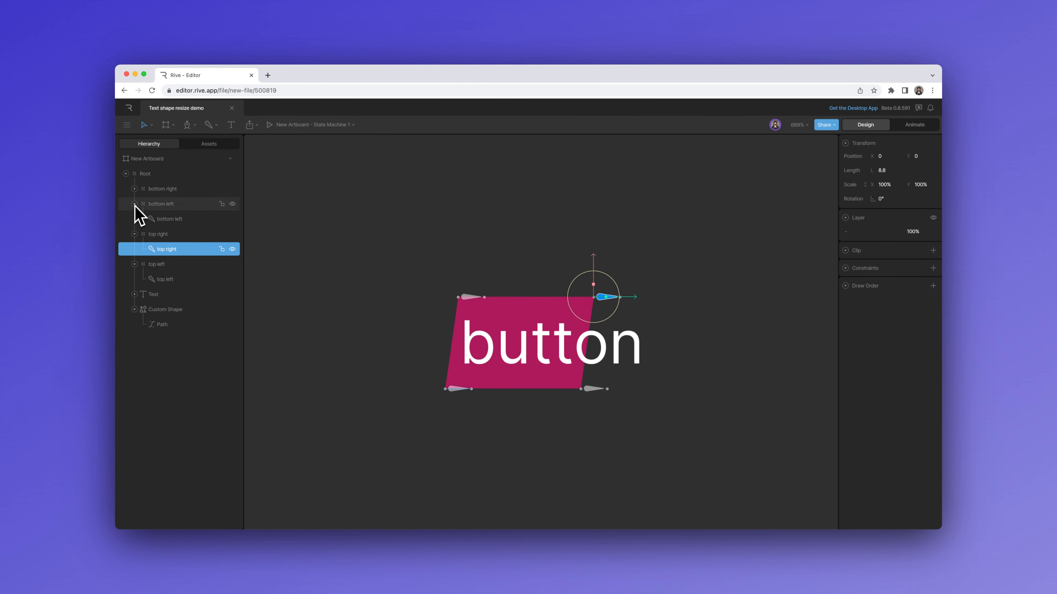
pyautogui.click(170, 219)
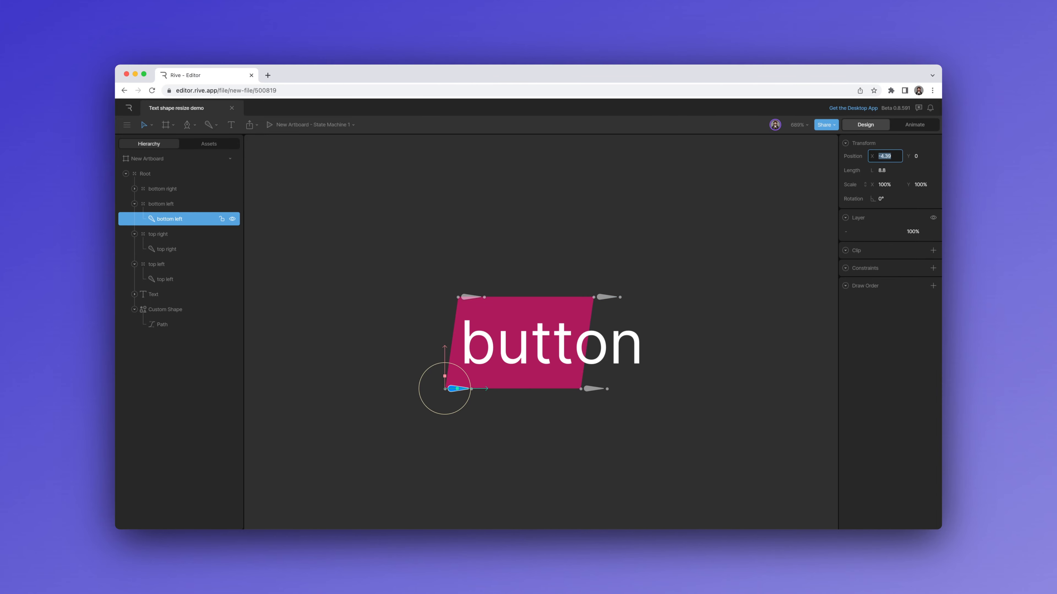
pyautogui.write('0')
pyautogui.press('Return')
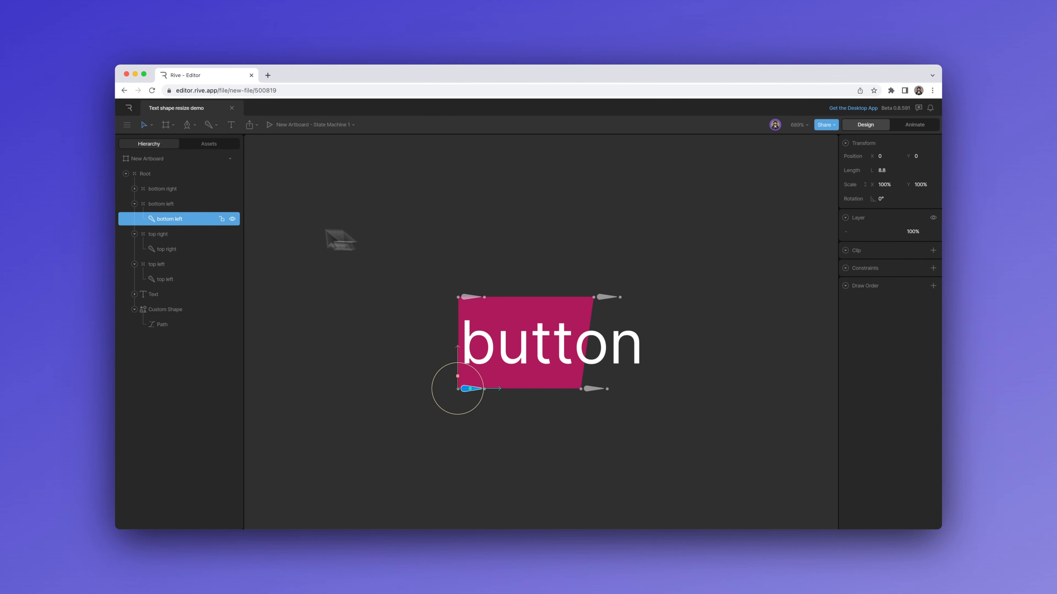
# Step: Set the X position of the bottom right bone to 0 inside its group
pyautogui.click(134, 189)
pyautogui.click(171, 203)
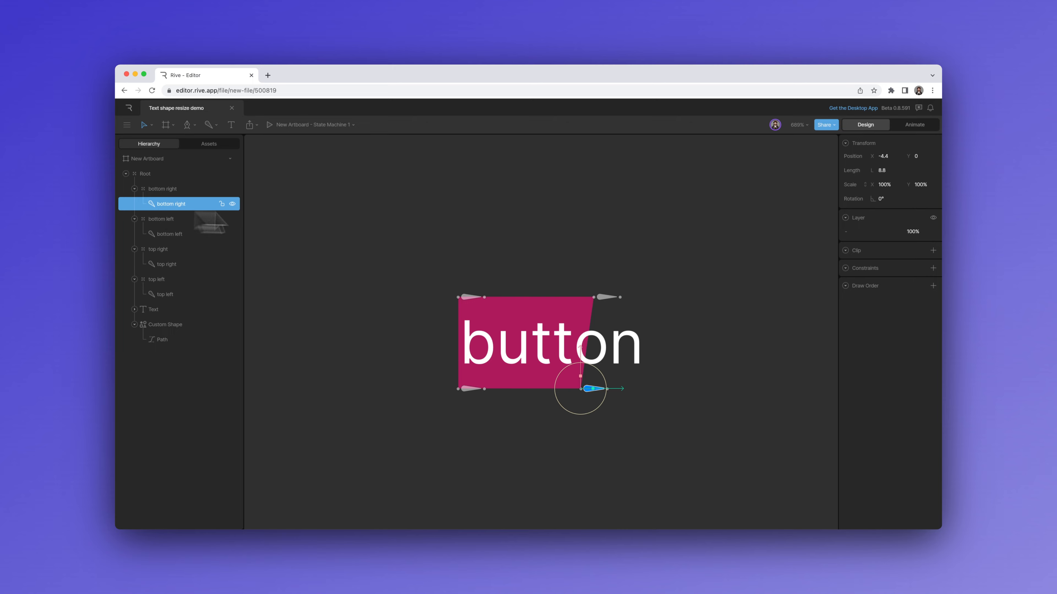
pyautogui.click(892, 156)
pyautogui.write('0')
pyautogui.press('Return')
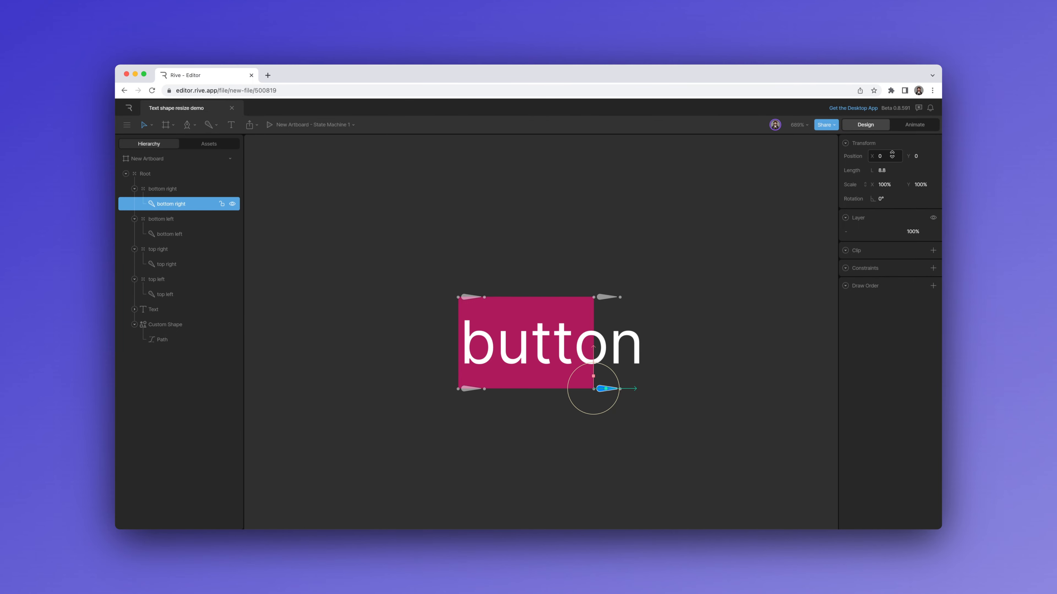
# Step: Compare the bottom right group's origin with its bone's, and collapse the bottom right, bottom left and top right groups
pyautogui.click(167, 188)
pyautogui.click(164, 204)
pyautogui.click(167, 191)
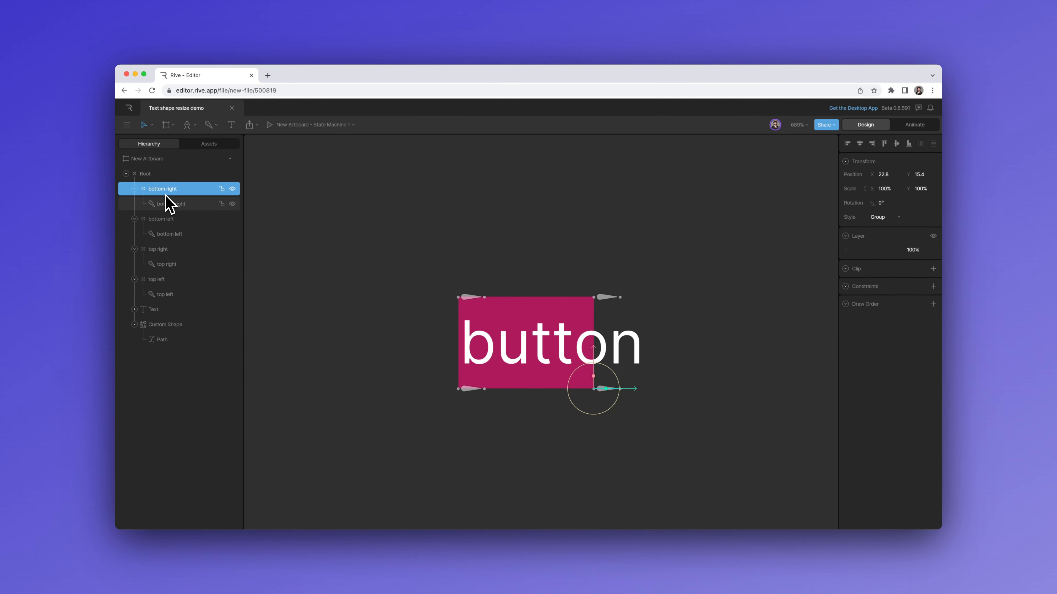
pyautogui.click(169, 206)
pyautogui.click(134, 189)
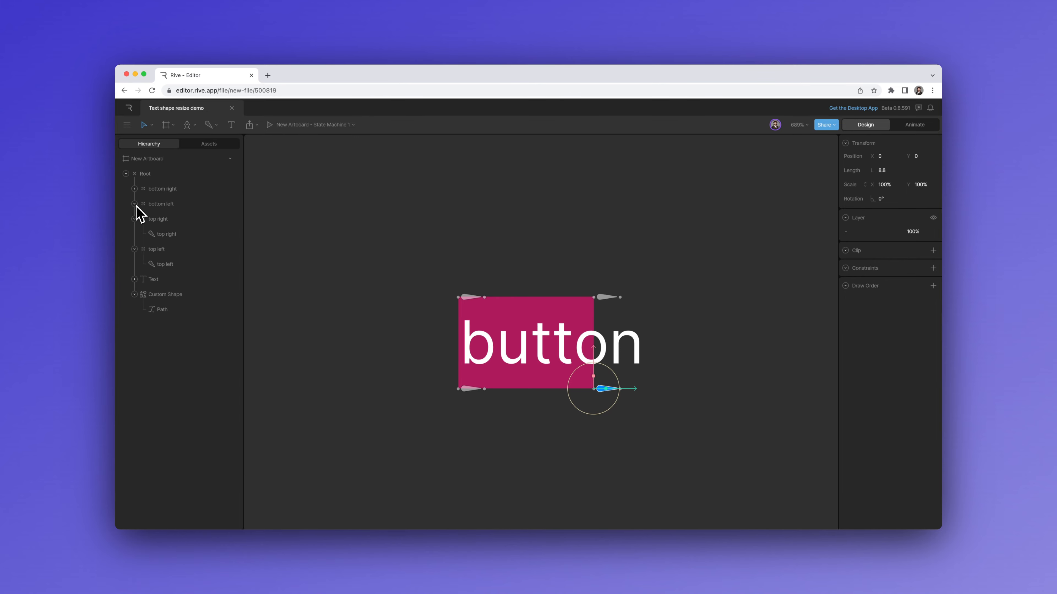
pyautogui.click(134, 219)
# Step: Add a Transform constraint to the top left group, targeting the Text object
pyautogui.click(146, 235)
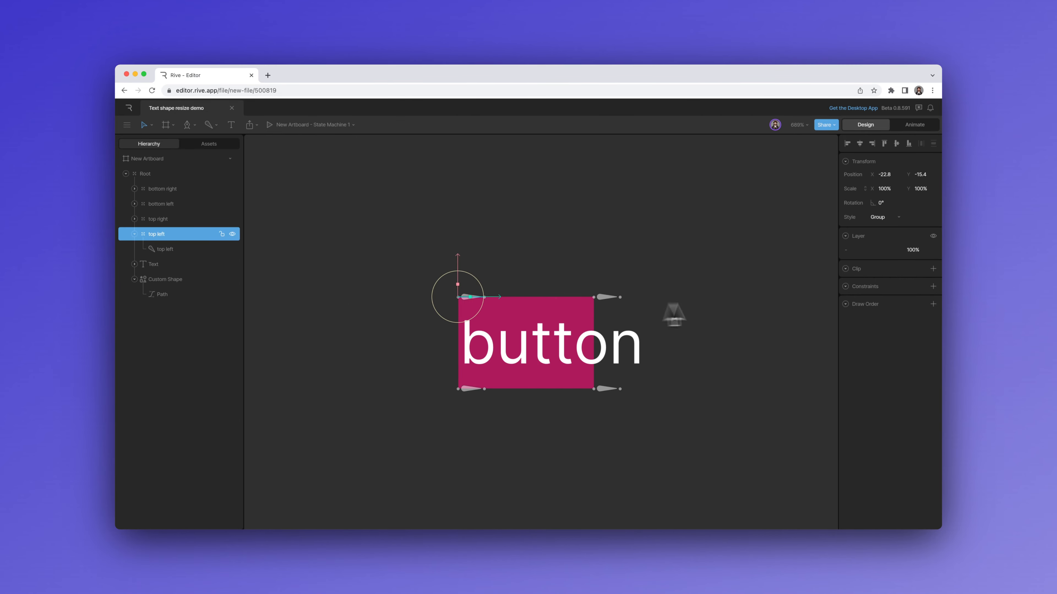
pyautogui.click(933, 286)
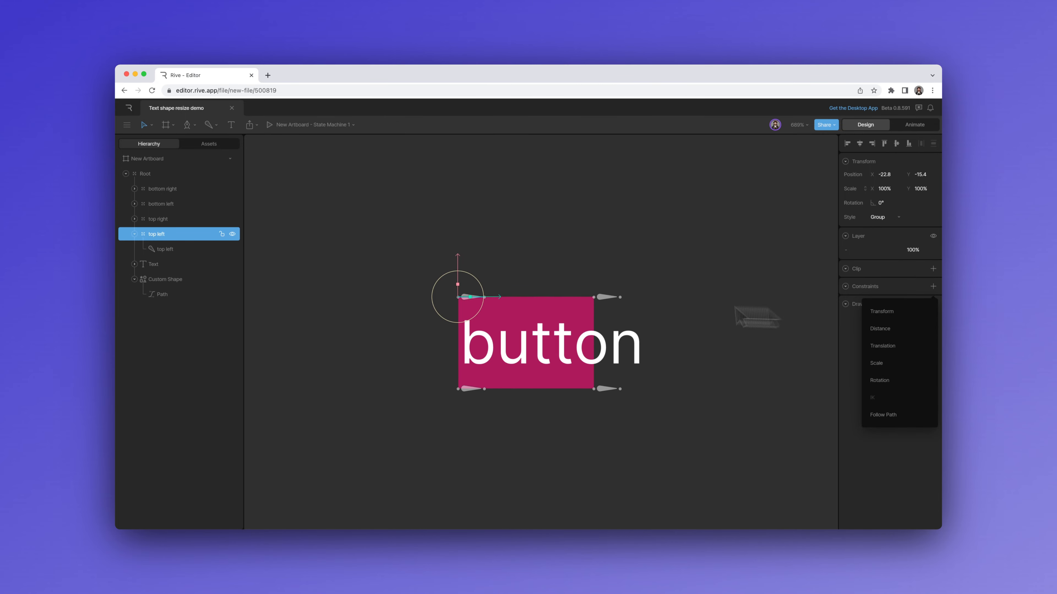
pyautogui.click(878, 312)
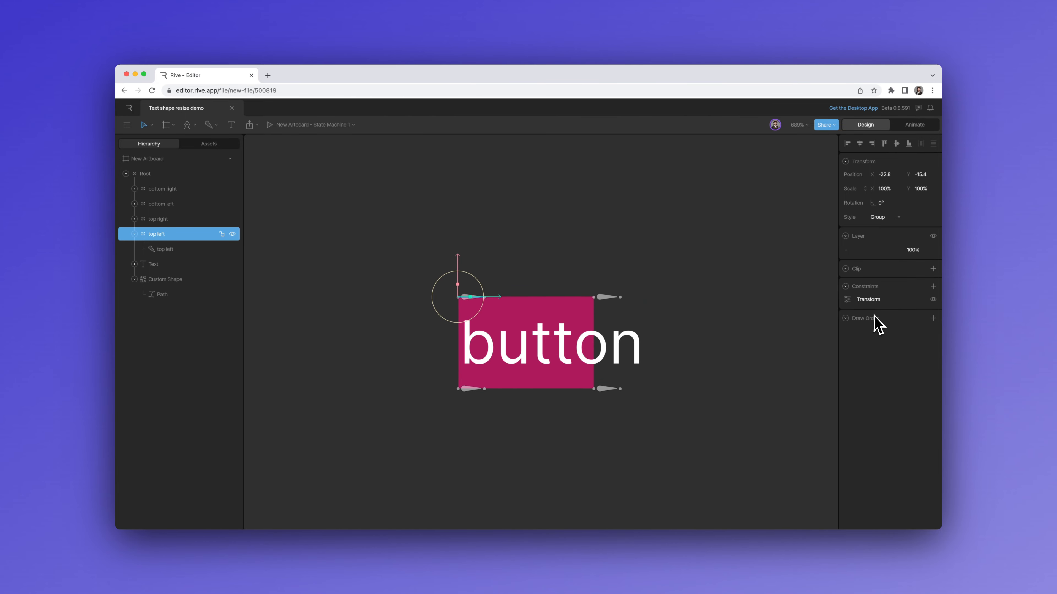
pyautogui.click(847, 299)
pyautogui.click(824, 348)
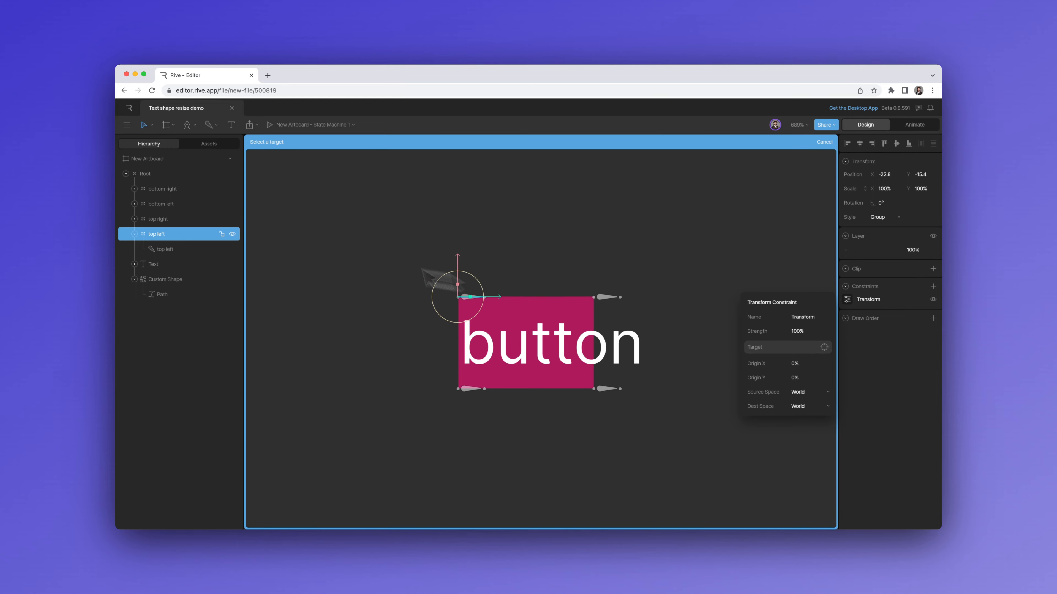
pyautogui.click(183, 266)
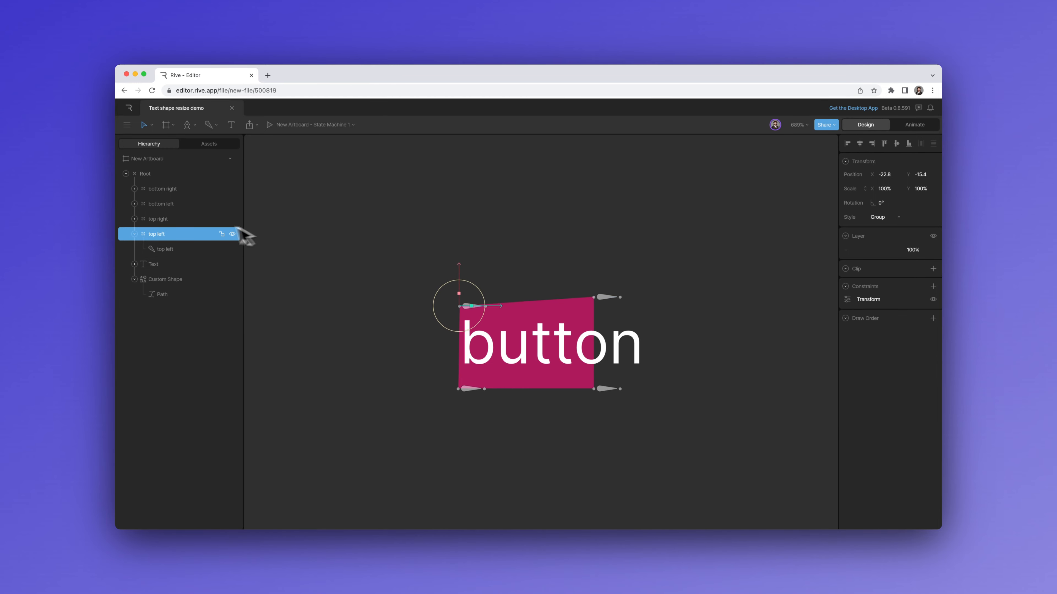
# Step: Add a Transform constraint to the top right group, targeting the Text object with Origin X set to 100%
pyautogui.click(185, 220)
pyautogui.click(933, 286)
pyautogui.click(894, 310)
pyautogui.click(847, 299)
pyautogui.click(824, 347)
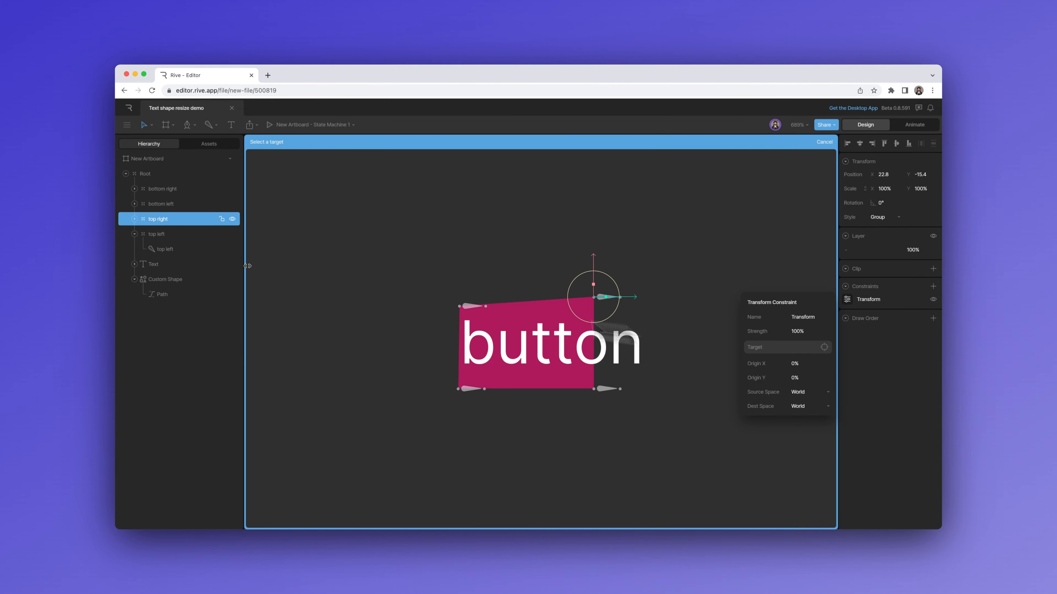
pyautogui.click(185, 267)
pyautogui.click(847, 299)
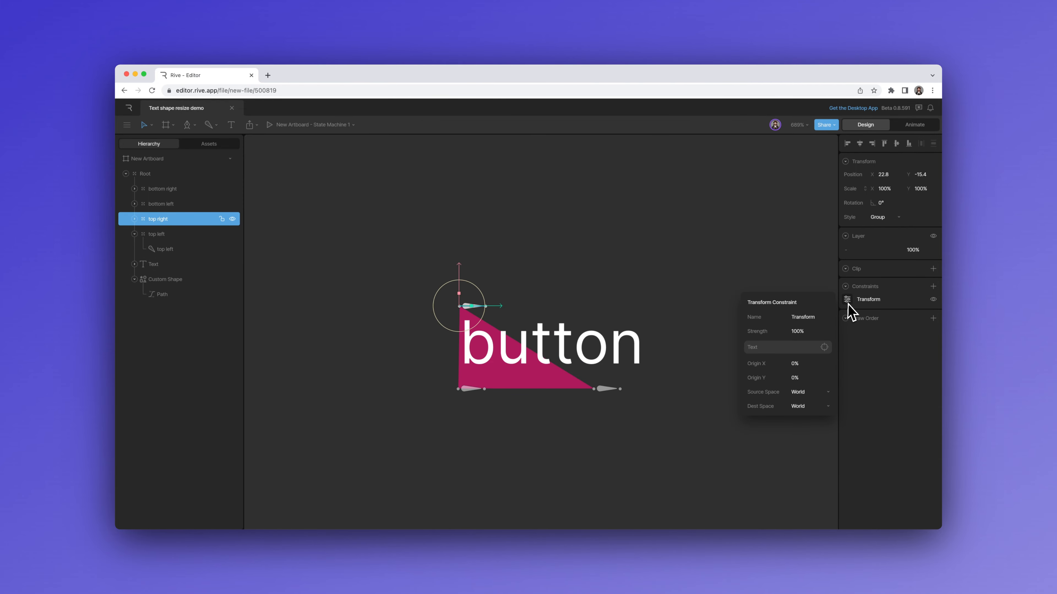
pyautogui.write('100')
pyautogui.press('Return')
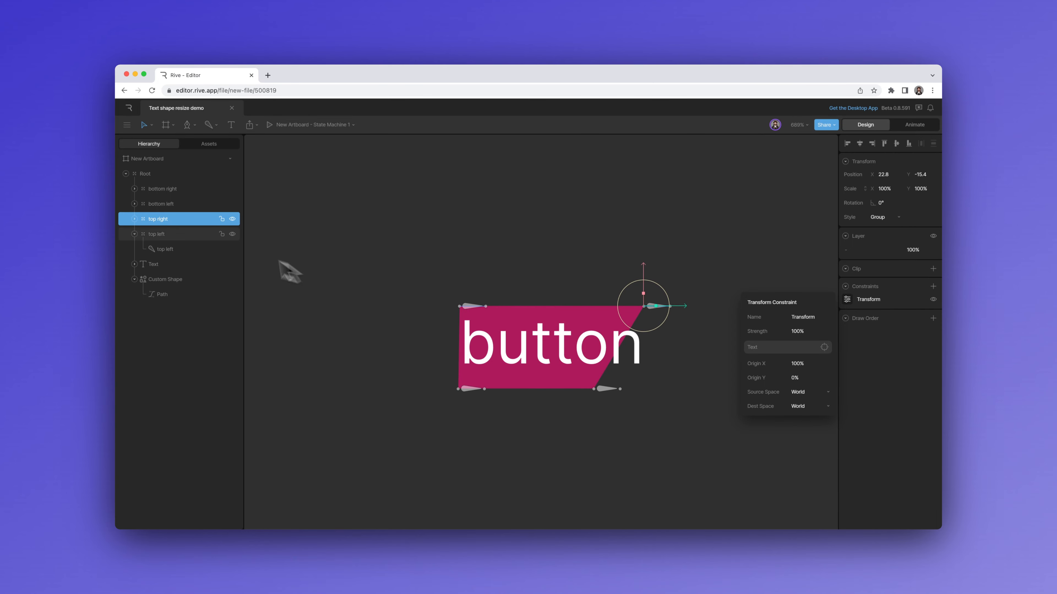
# Step: Add a Transform constraint to the bottom left group, targeting the Text object with Origin Y set to 100%
pyautogui.click(175, 204)
pyautogui.click(933, 286)
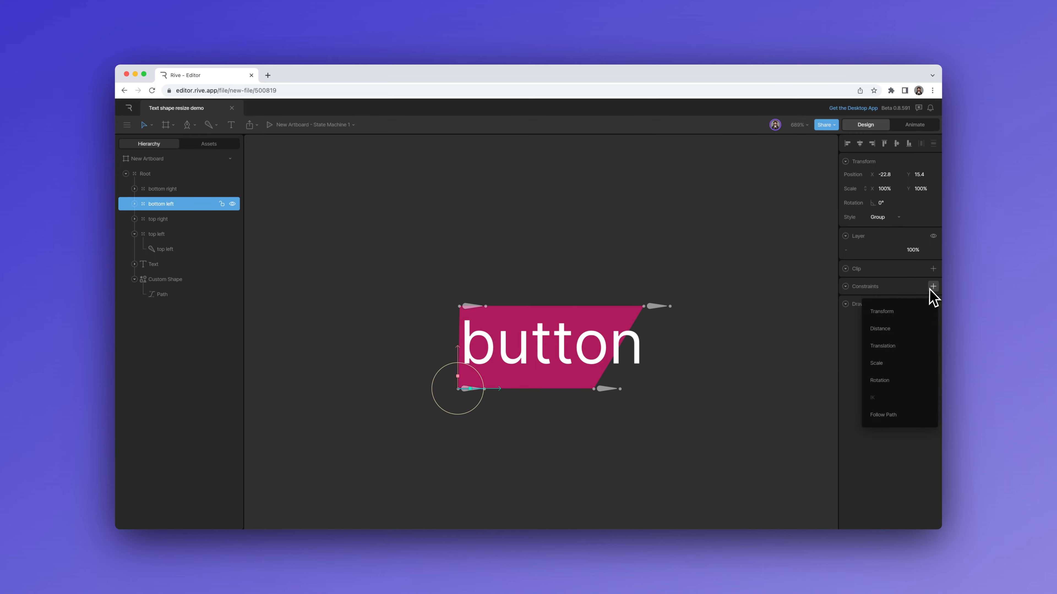
pyautogui.click(890, 308)
pyautogui.click(853, 303)
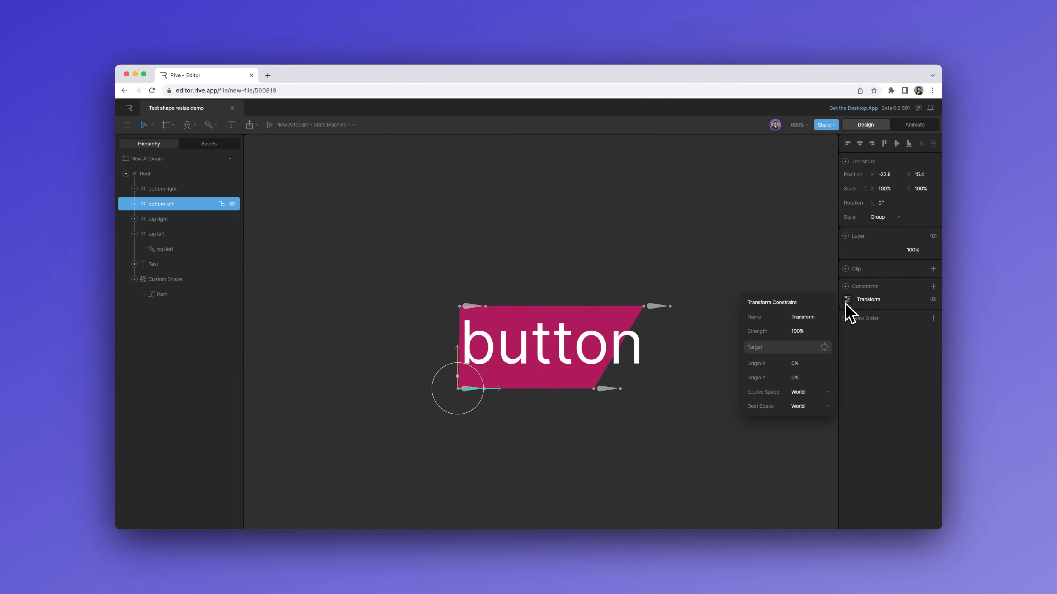
pyautogui.click(824, 347)
pyautogui.click(173, 264)
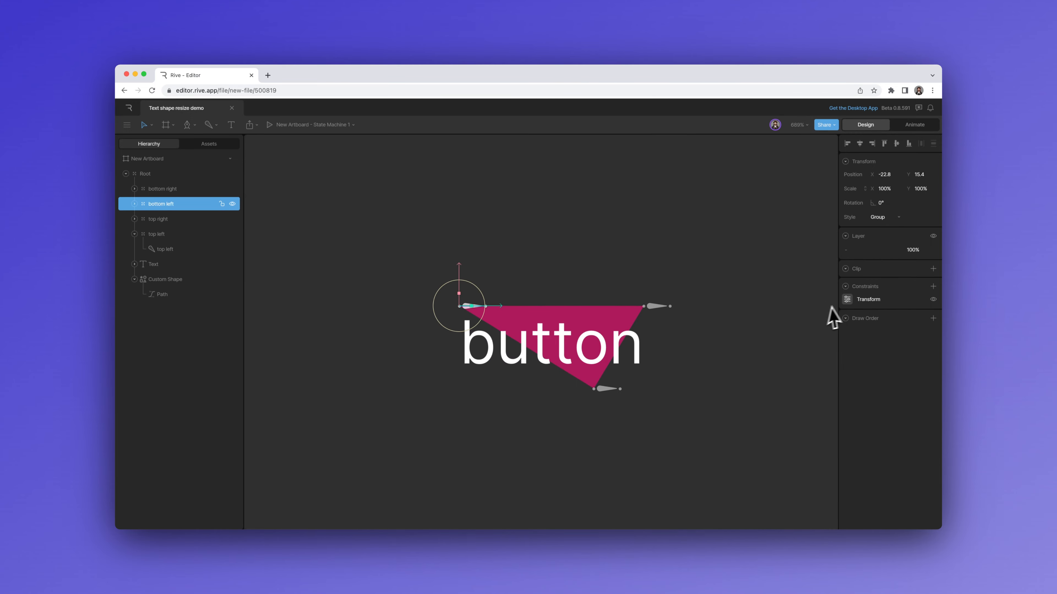
pyautogui.click(848, 300)
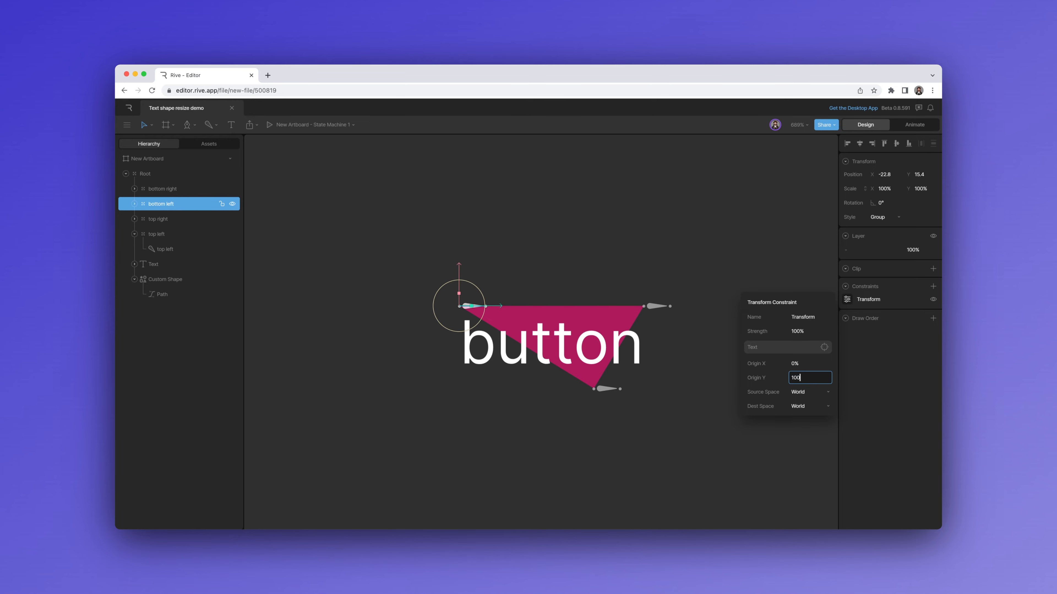
pyautogui.press('Return')
# Step: Add a Transform constraint to the bottom right group, targeting the Text object with Origin X and Origin Y set to 100%
pyautogui.click(175, 190)
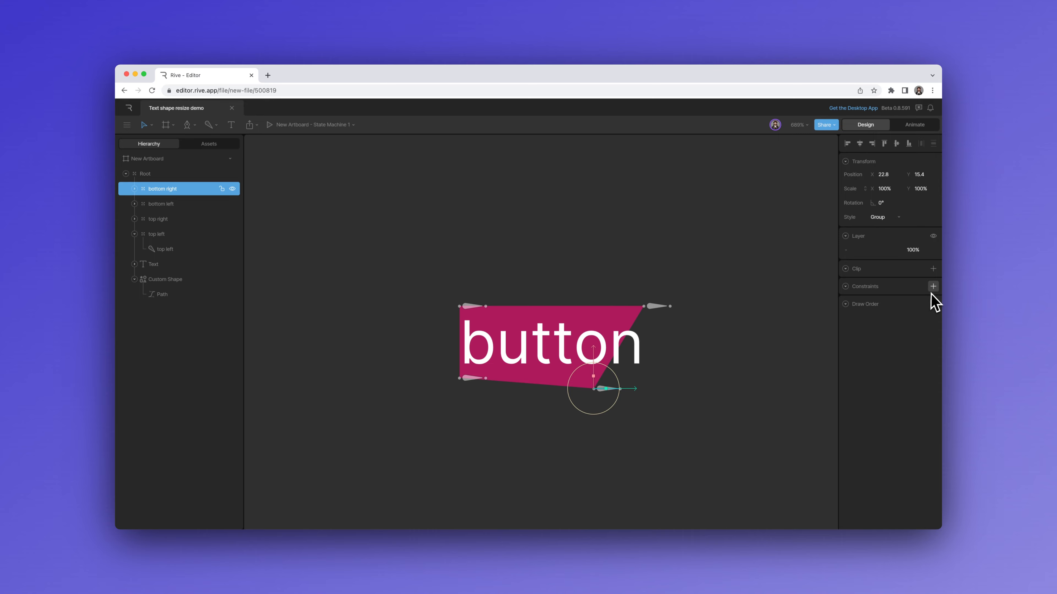
pyautogui.click(933, 286)
pyautogui.click(909, 308)
pyautogui.click(847, 302)
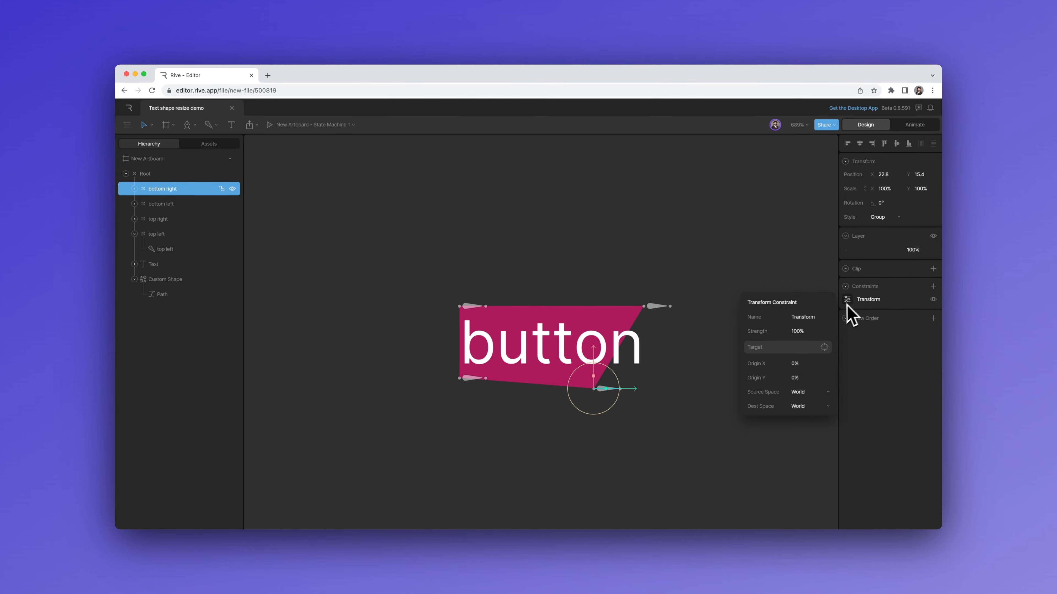
pyautogui.click(825, 347)
pyautogui.click(175, 280)
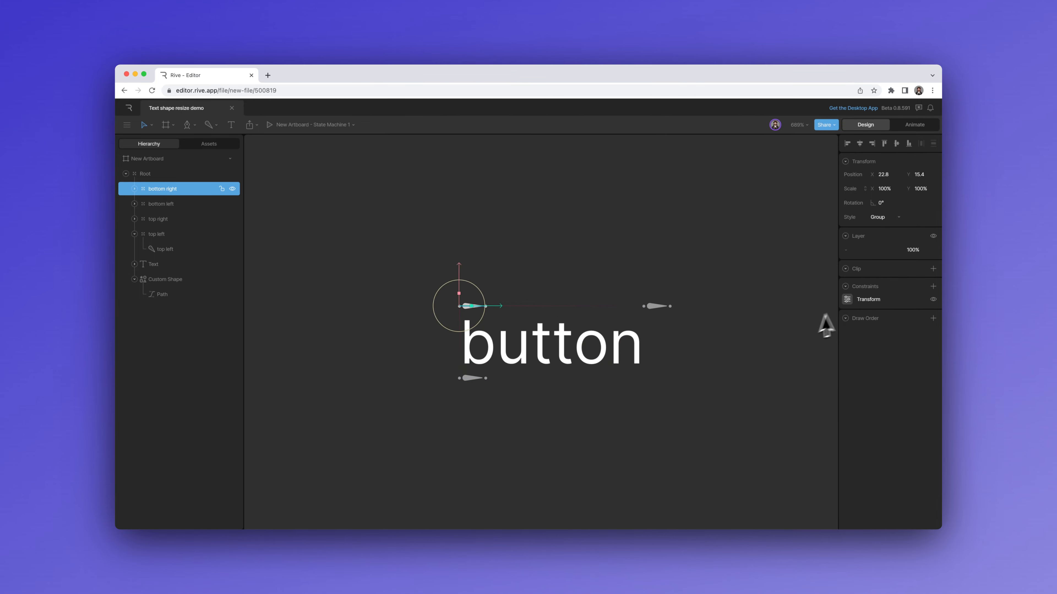
pyautogui.click(847, 299)
pyautogui.write('100')
pyautogui.press('Return')
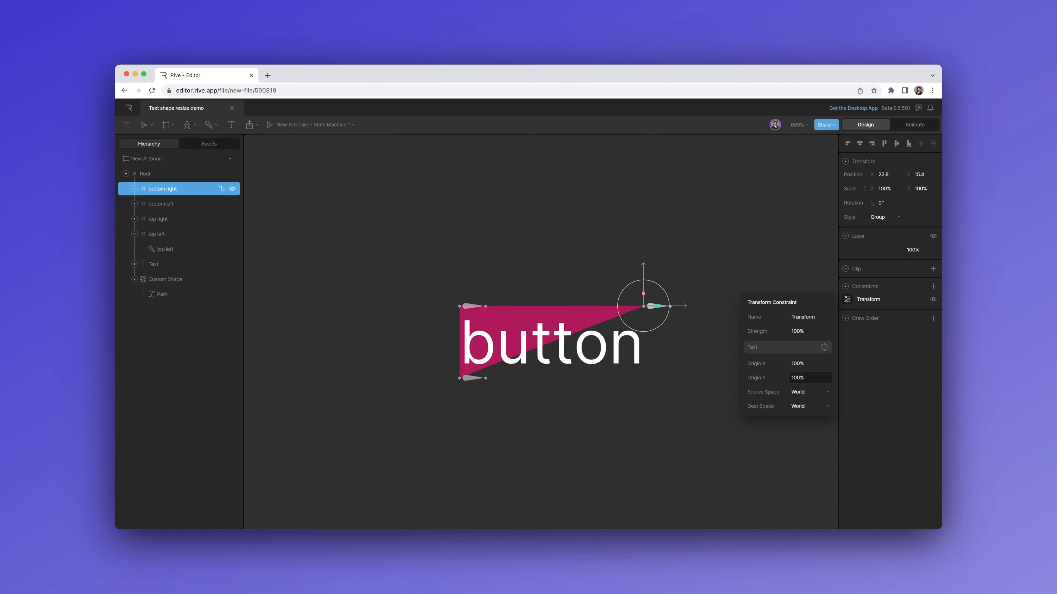
pyautogui.press('Return')
pyautogui.click(745, 262)
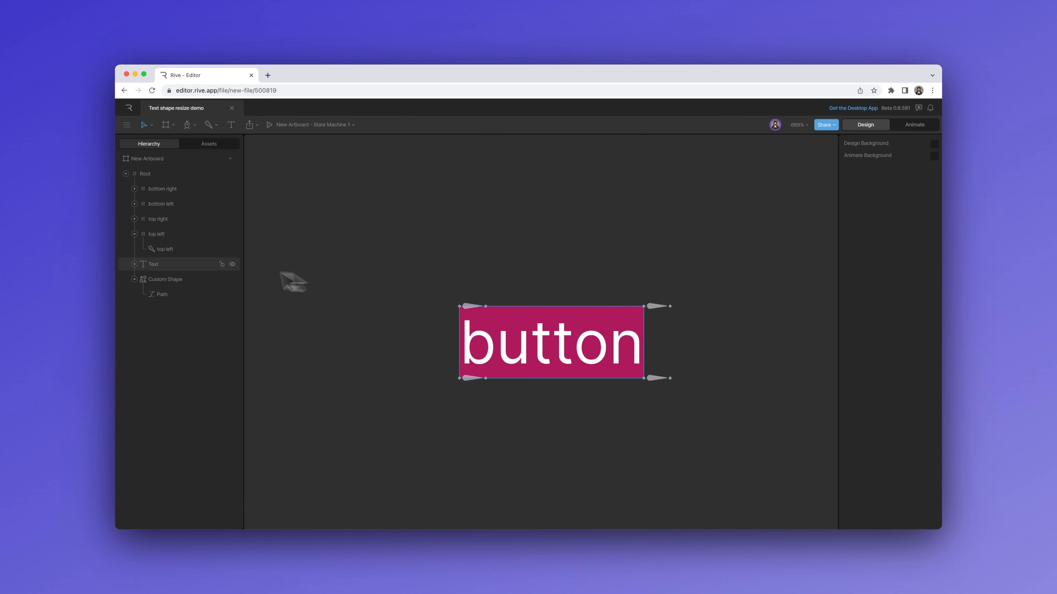
# Step: Offset the top left bone inside its group to position X -8, Y -8
pyautogui.click(179, 251)
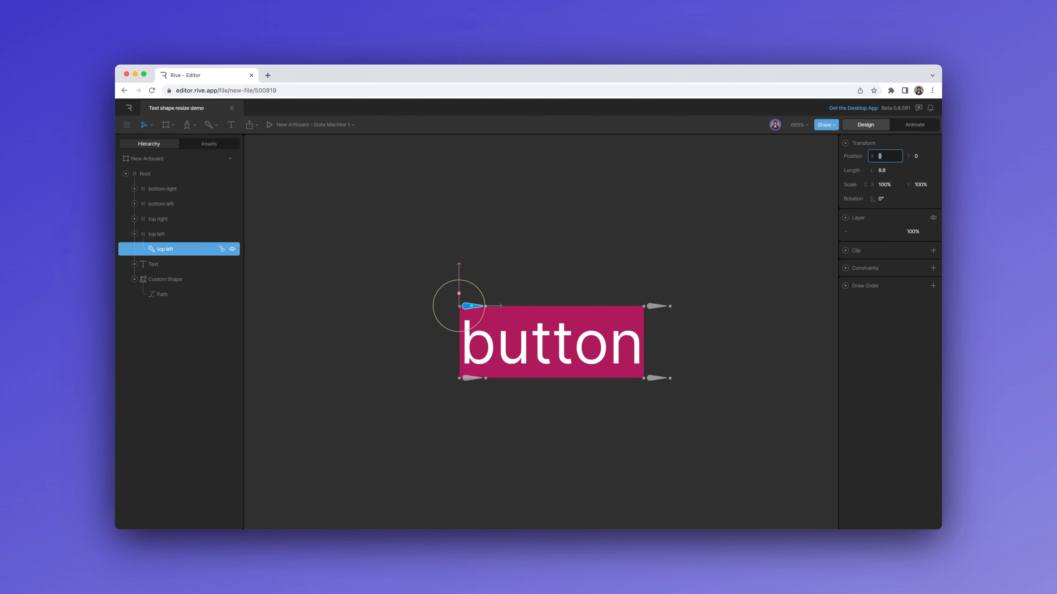
pyautogui.press('Return')
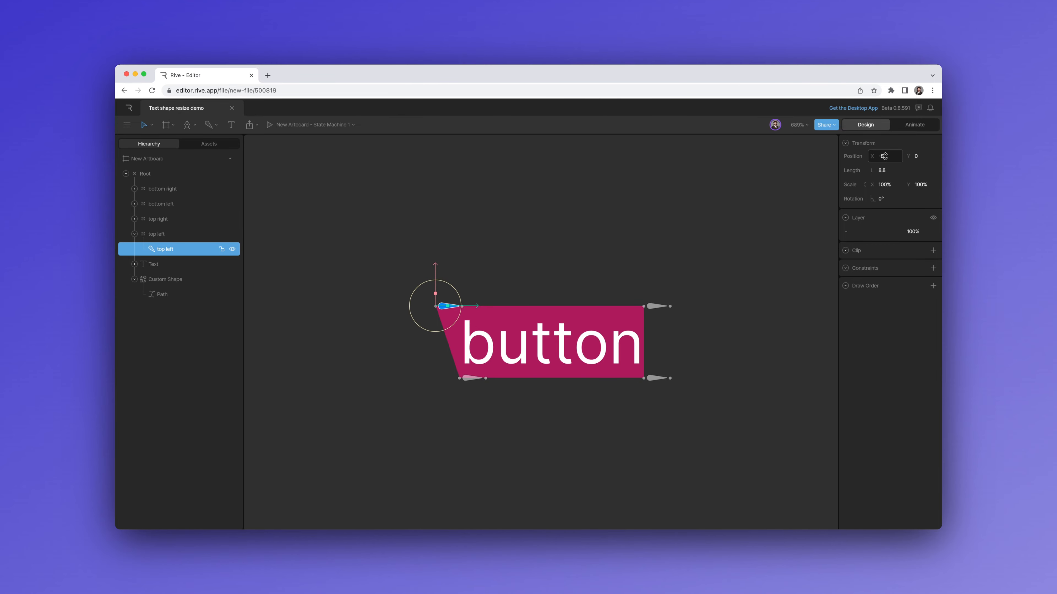
pyautogui.press('Tab')
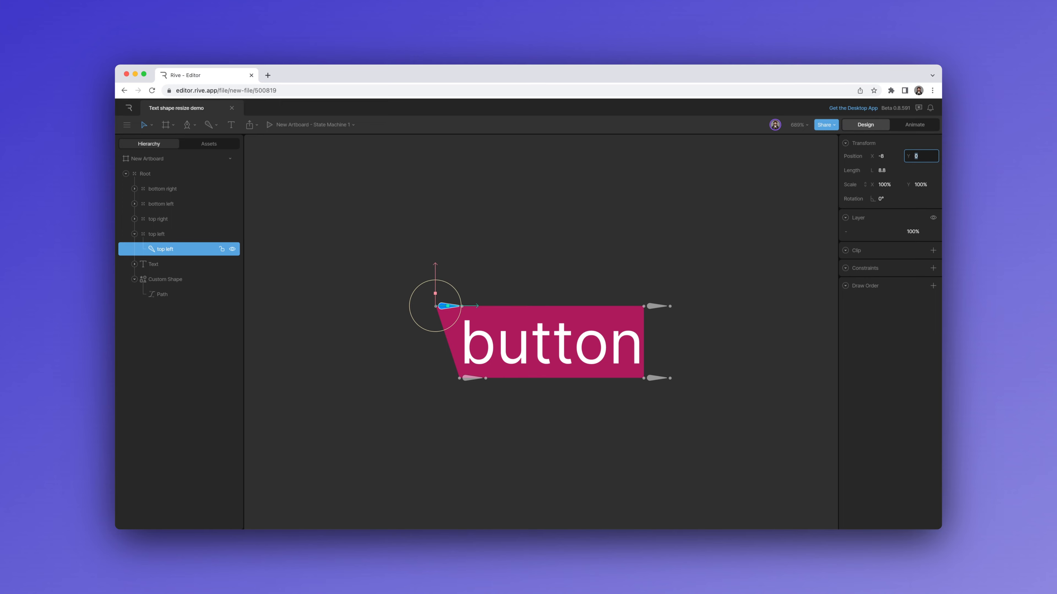
pyautogui.press('Return')
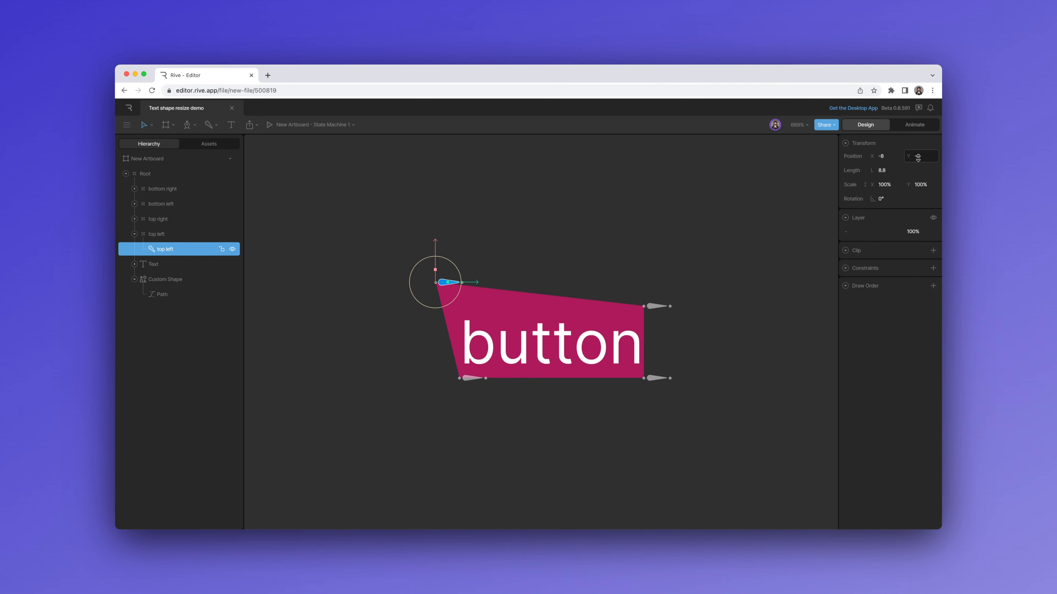
# Step: Offset the top right bone inside its group to position X 8, Y -8
pyautogui.click(135, 219)
pyautogui.click(158, 235)
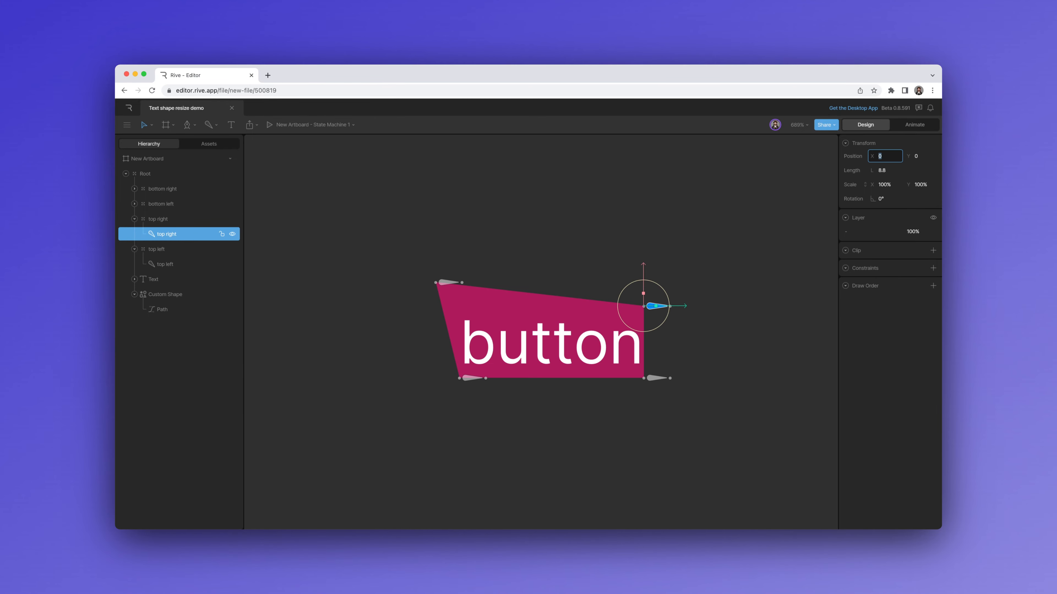
pyautogui.moveTo(879, 156); pyautogui.dragTo(880, 156)
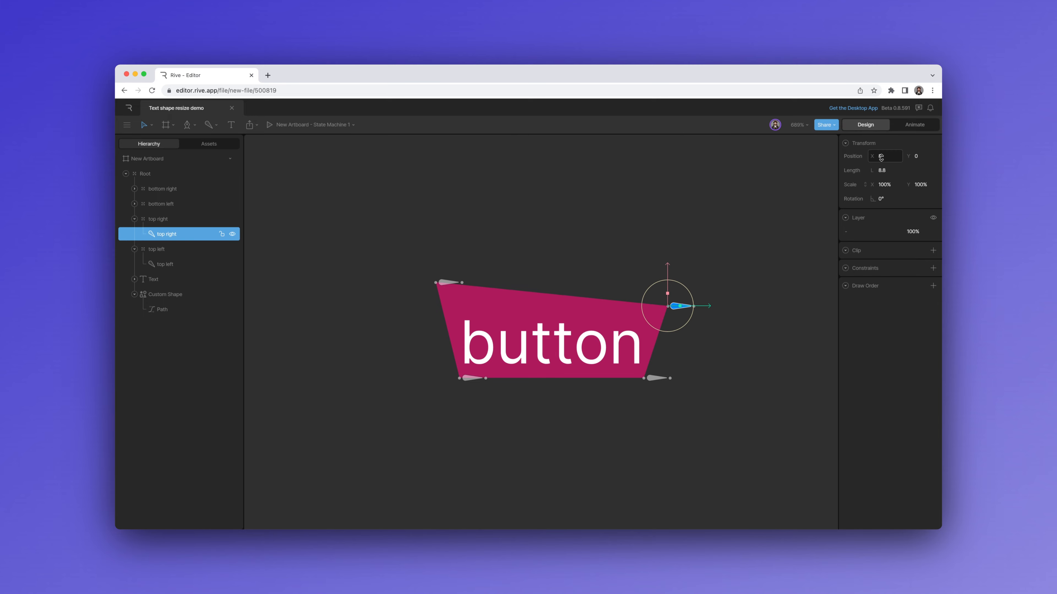
pyautogui.press('Tab')
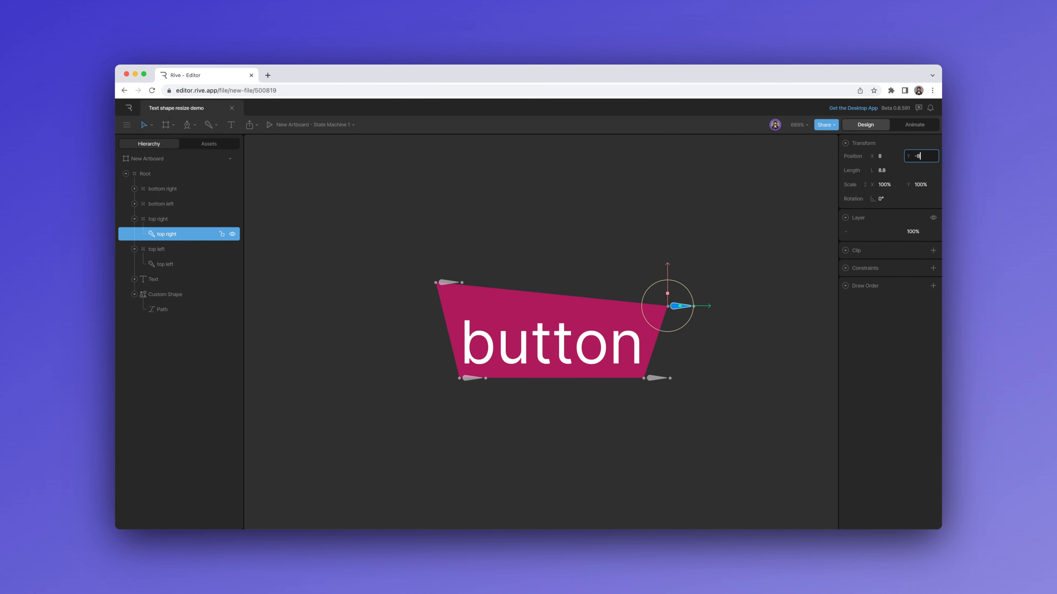
pyautogui.write('-8')
pyautogui.press('Return')
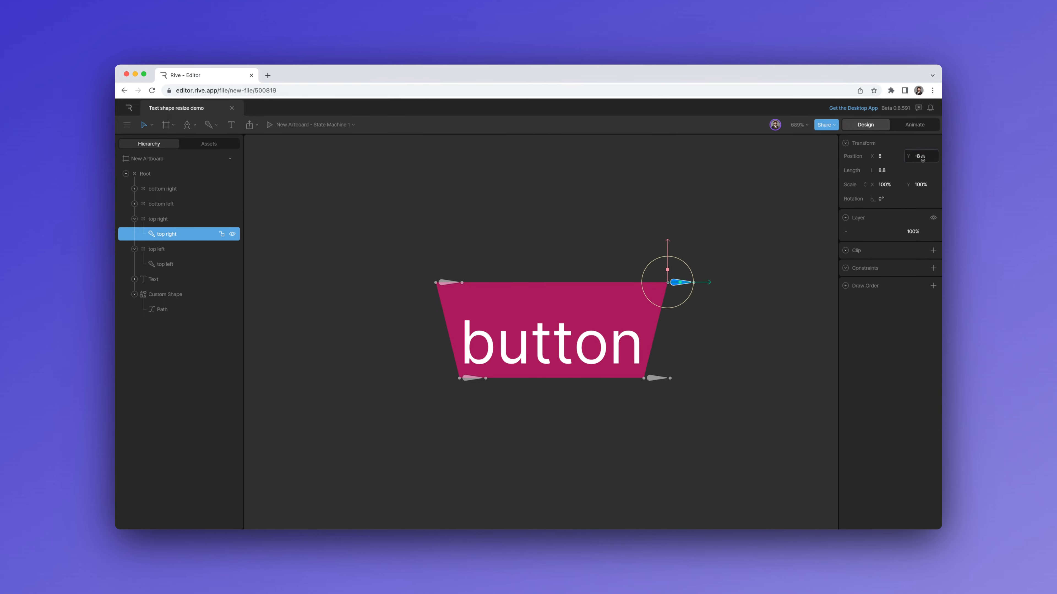
# Step: Offset the bottom left bone inside its group to position X -8, Y 8
pyautogui.click(135, 204)
pyautogui.click(166, 220)
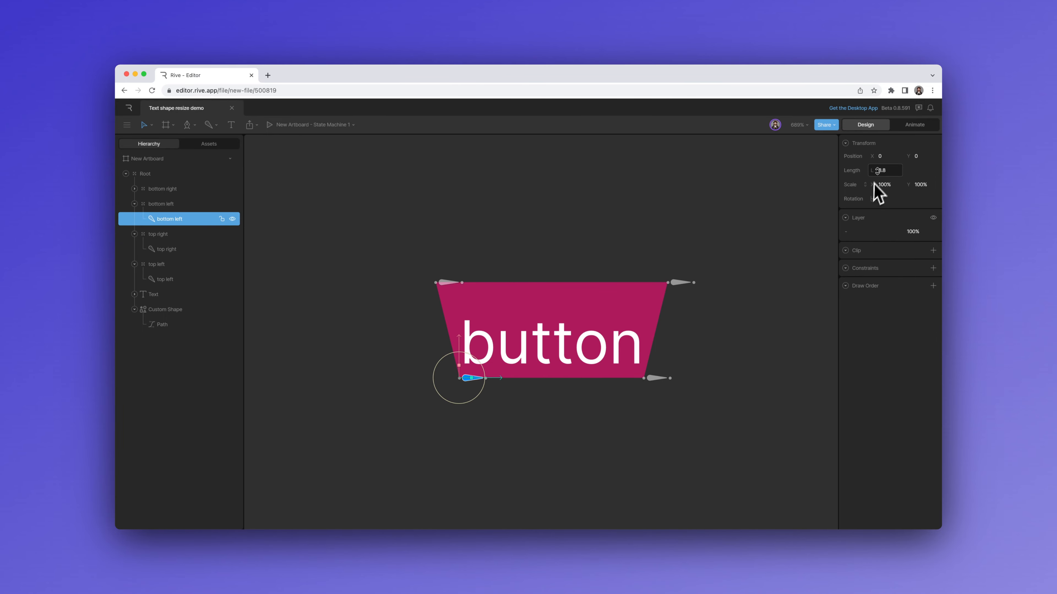
pyautogui.write('8')
pyautogui.press('Return')
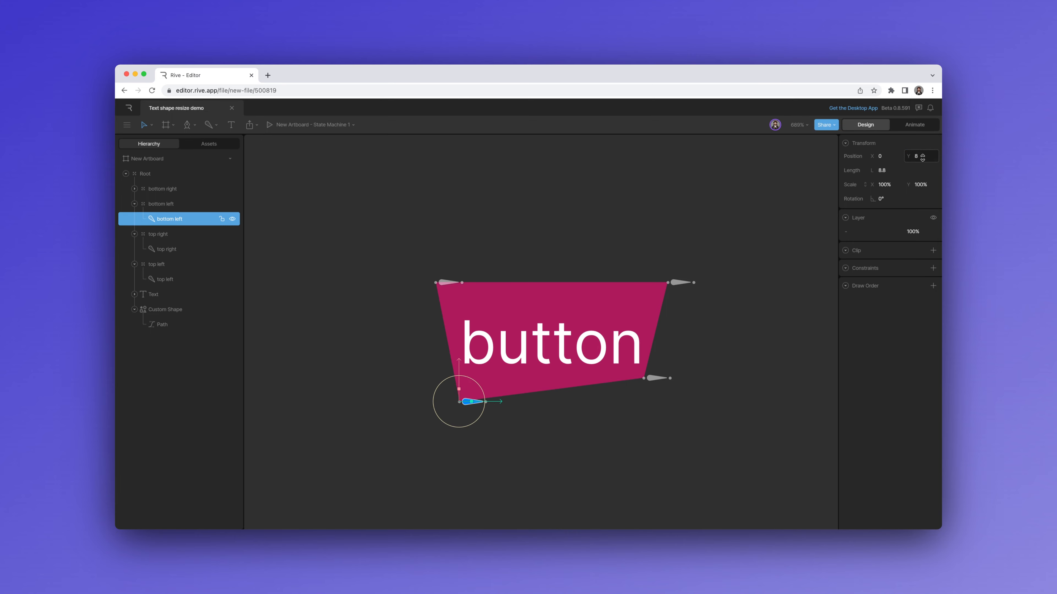
pyautogui.write('-8')
pyautogui.press('Return')
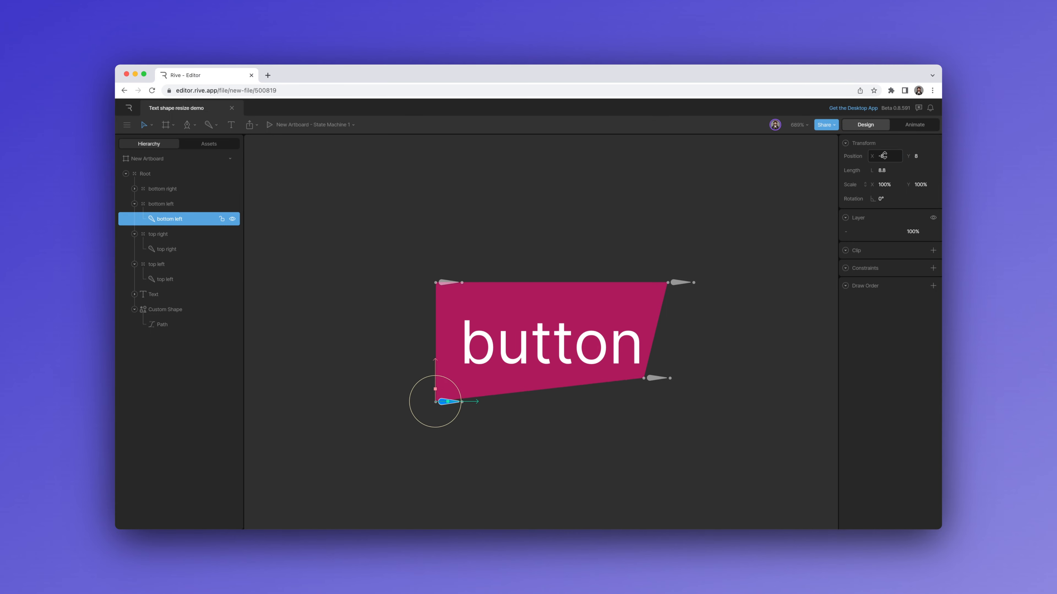
# Step: Offset the bottom right bone inside its group to position X 8, Y 8
pyautogui.click(134, 189)
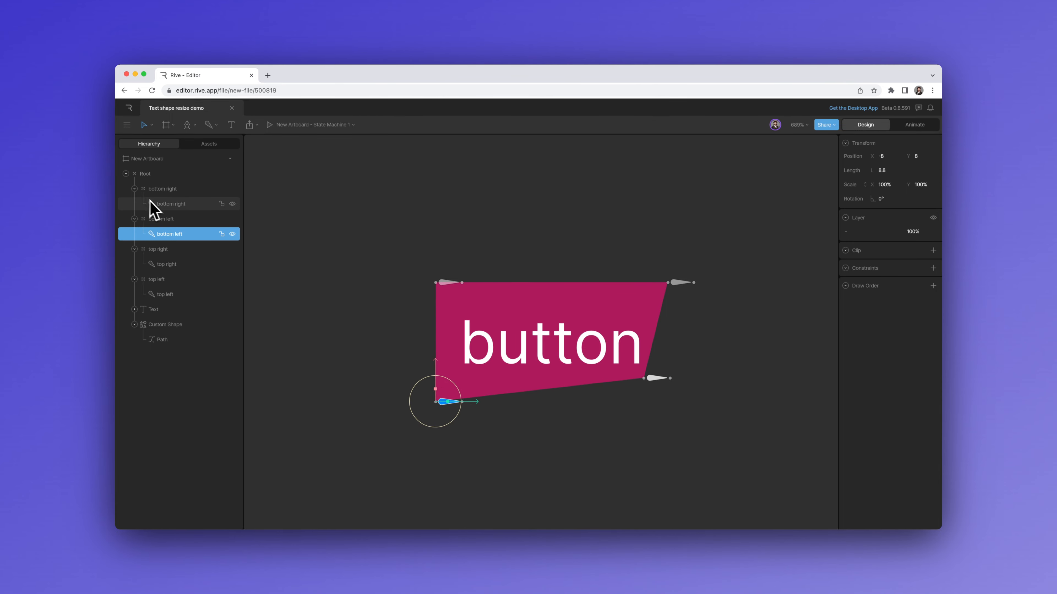
pyautogui.click(168, 204)
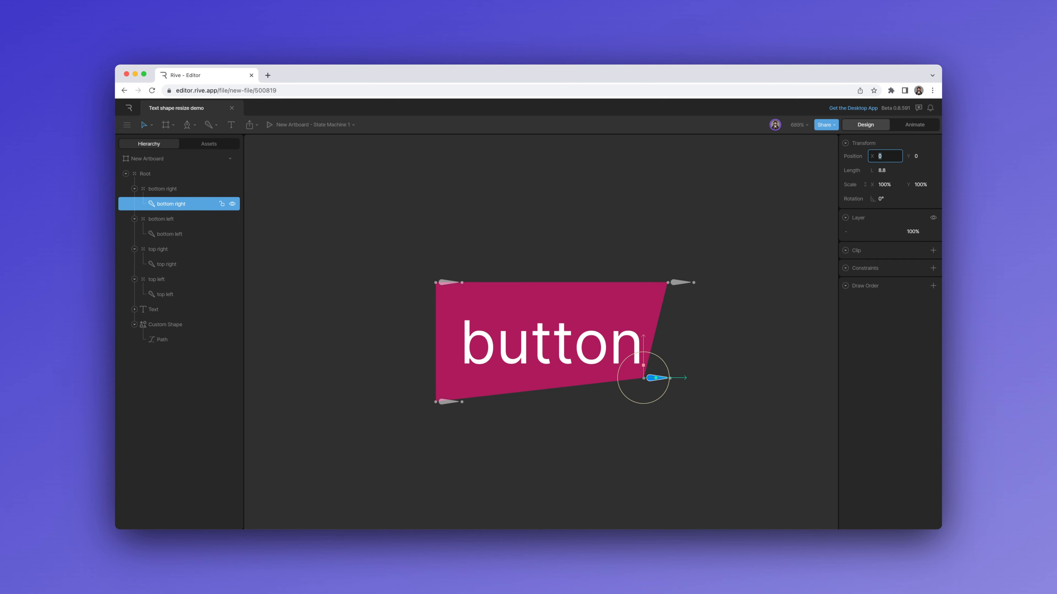
pyautogui.write('8')
pyautogui.press('Return')
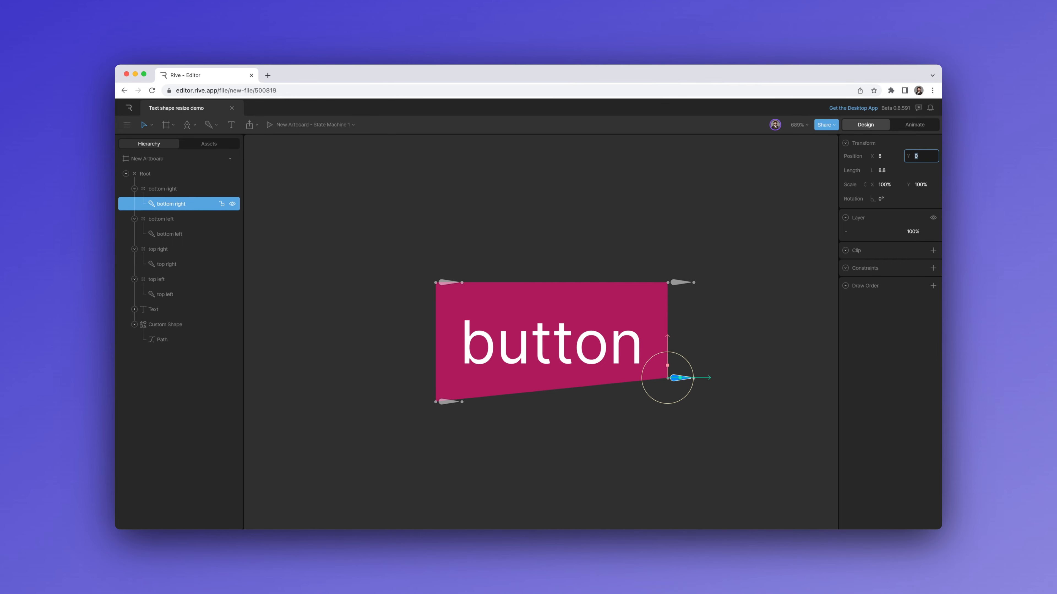
pyautogui.write('8')
pyautogui.press('Return')
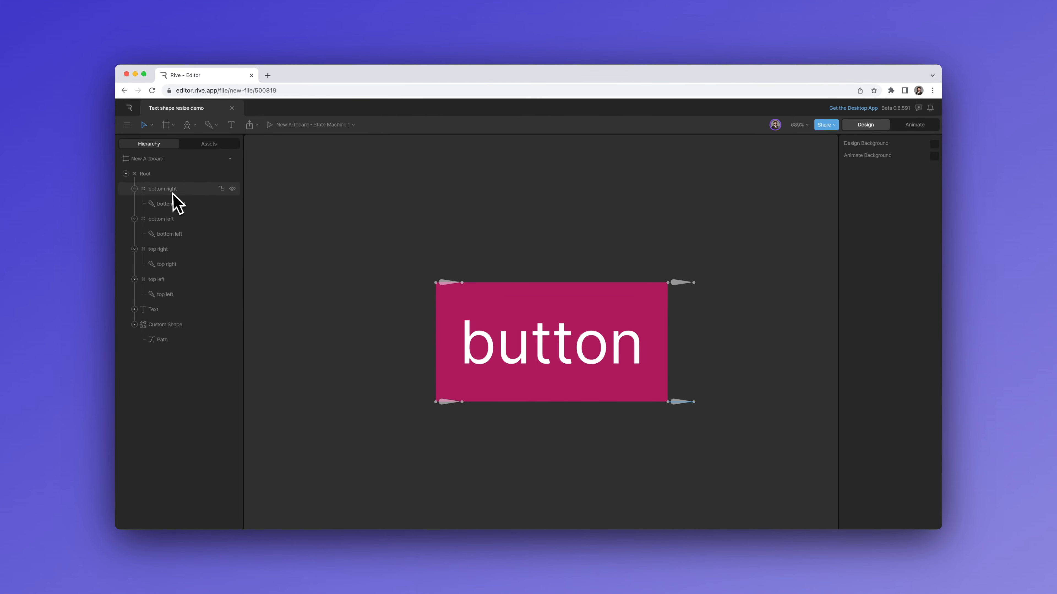
pyautogui.click(170, 204)
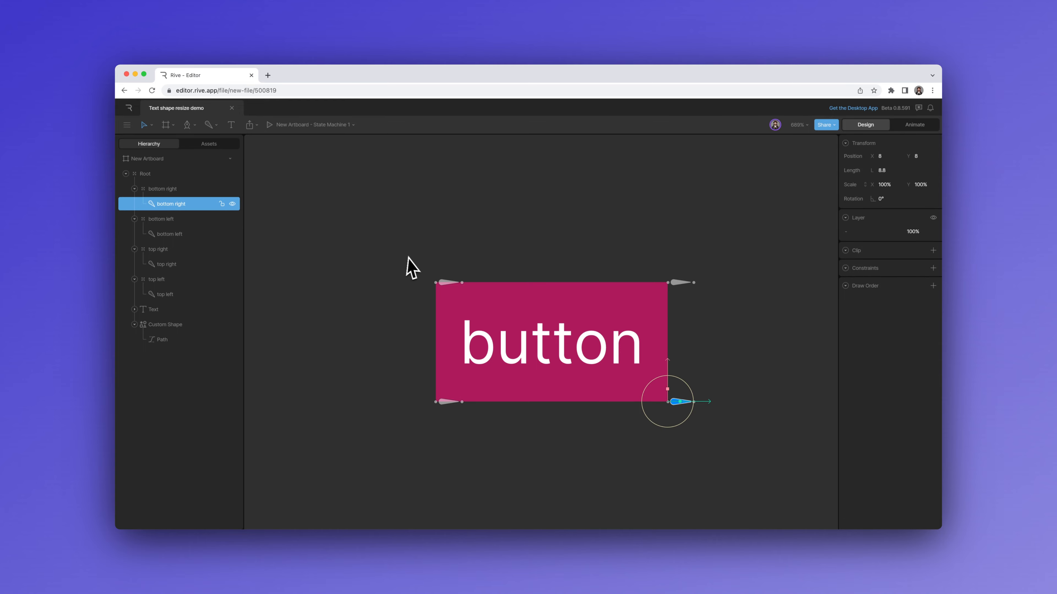
pyautogui.click(691, 225)
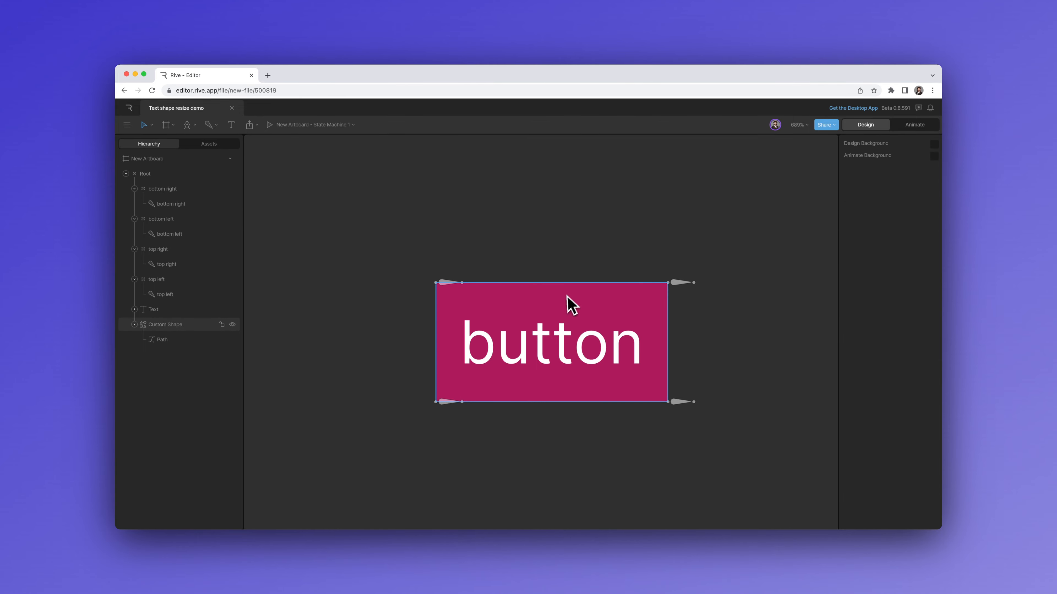
# Step: Round all four corners of the rectangle behind the text by giving its path vertices a corner radius
pyautogui.click(568, 308)
pyautogui.doubleClick(584, 298)
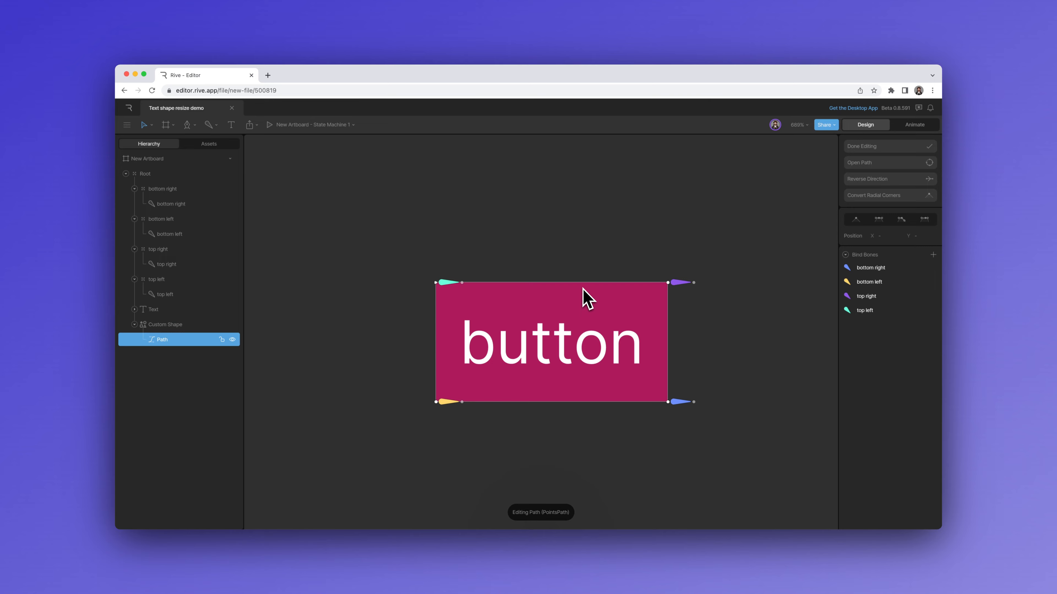
pyautogui.moveTo(383, 225); pyautogui.dragTo(724, 469)
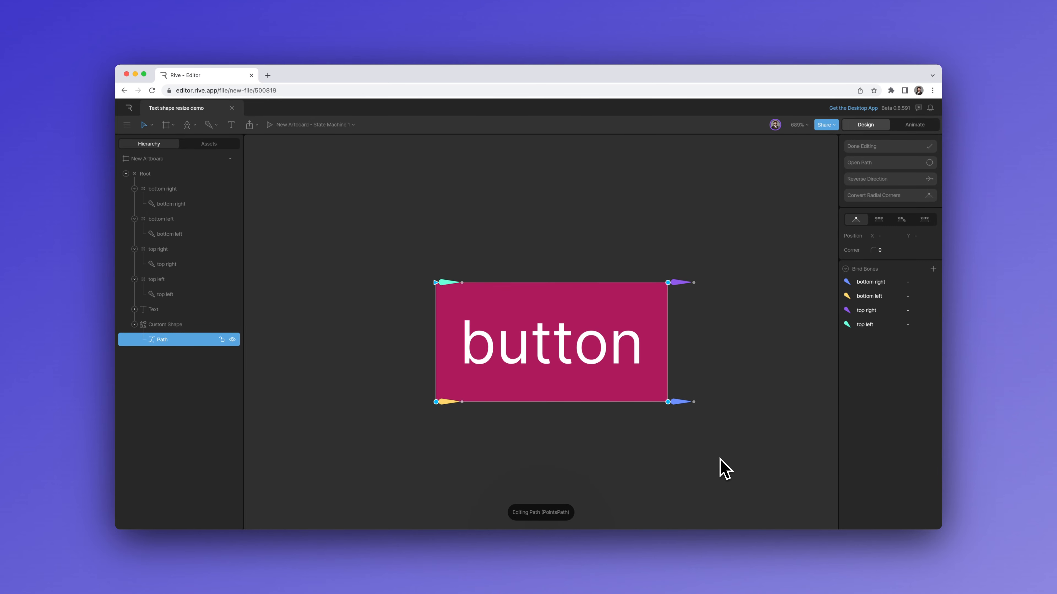
pyautogui.moveTo(885, 250); pyautogui.dragTo(885, 251)
pyautogui.click(748, 246)
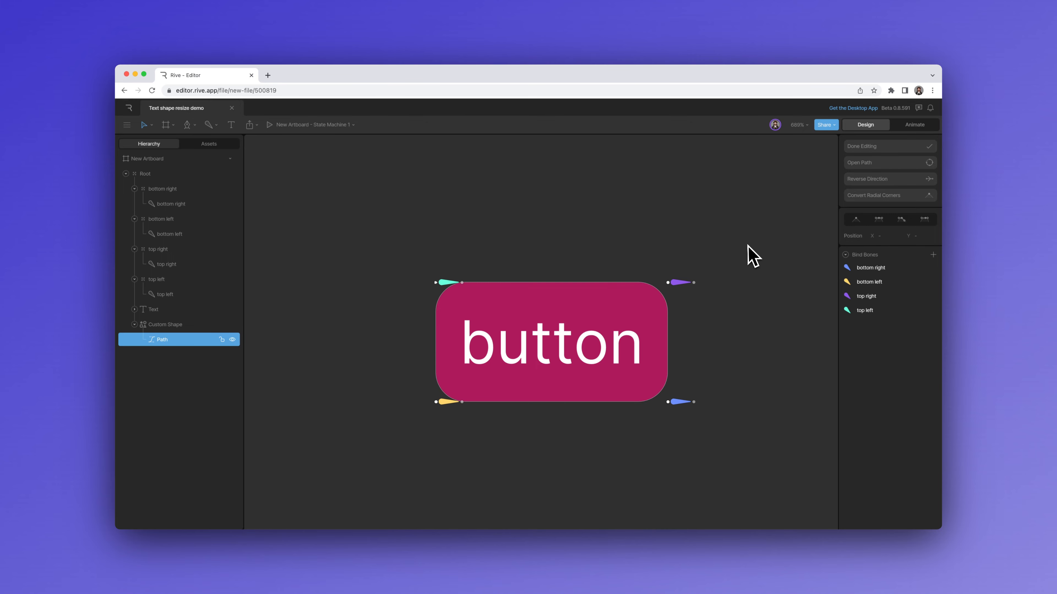
pyautogui.press('Escape')
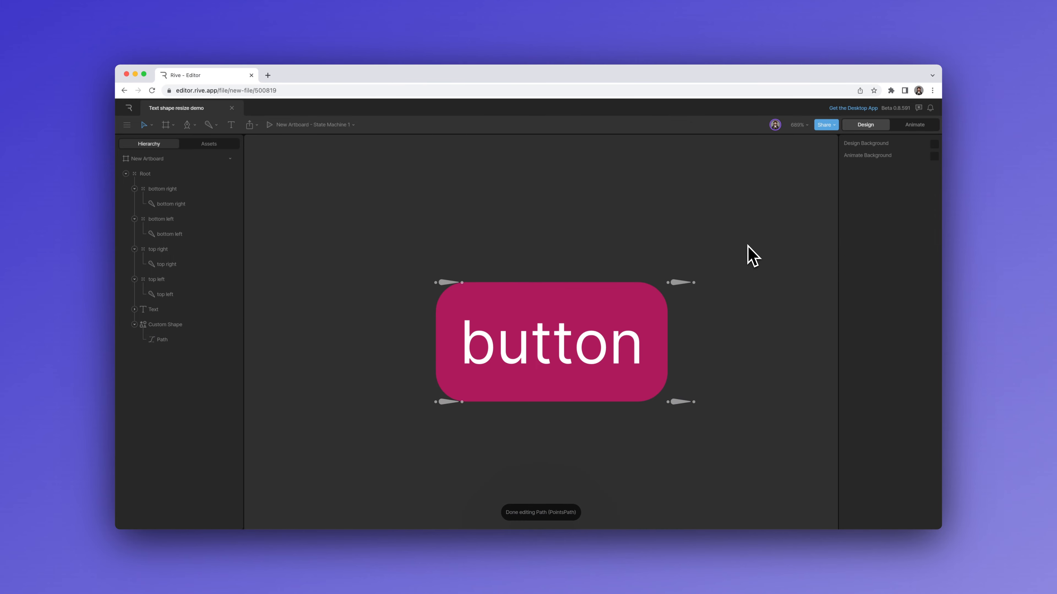
# Step: Change the button shape's fill to blue 1B6EAF and add a white stroke with a thickness of 1
pyautogui.click(618, 305)
pyautogui.click(858, 267)
pyautogui.moveTo(816, 354); pyautogui.dragTo(807, 356)
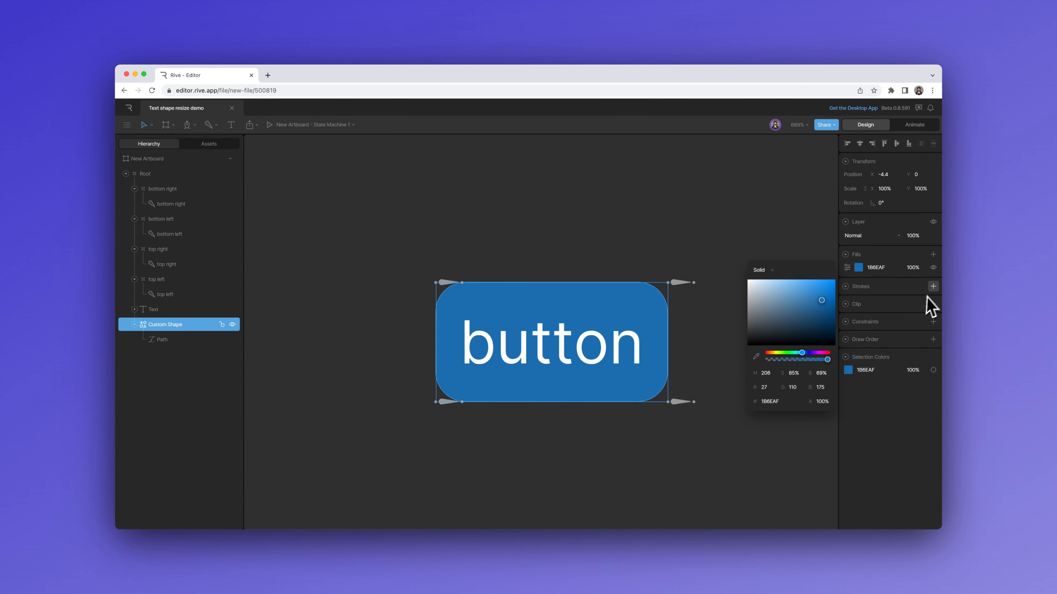
pyautogui.click(933, 287)
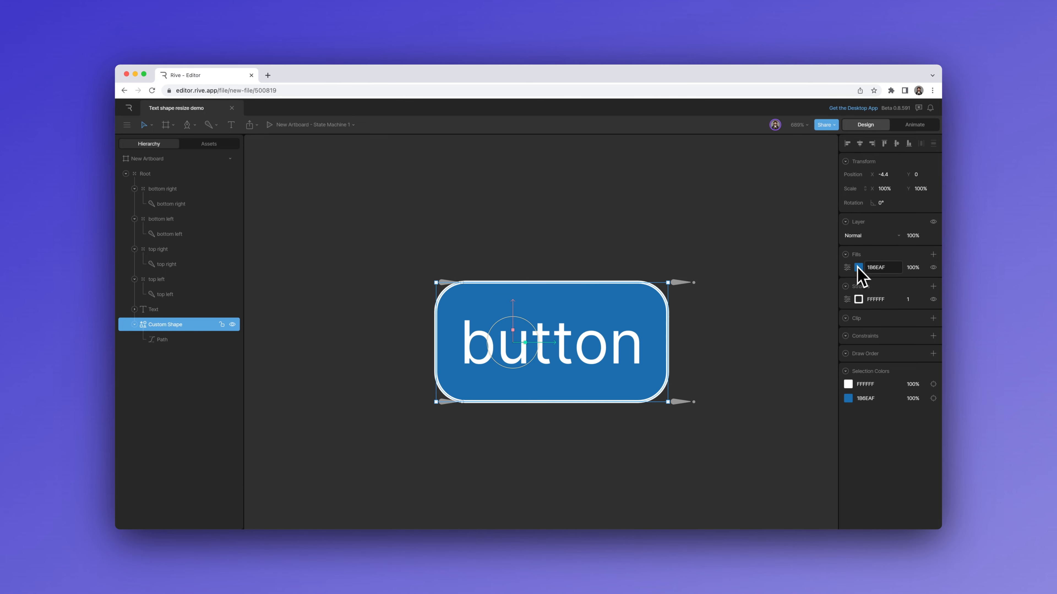
# Step: Add a linear gradient fill over the blue one, running vertically from black below the button to transparent above it
pyautogui.click(933, 254)
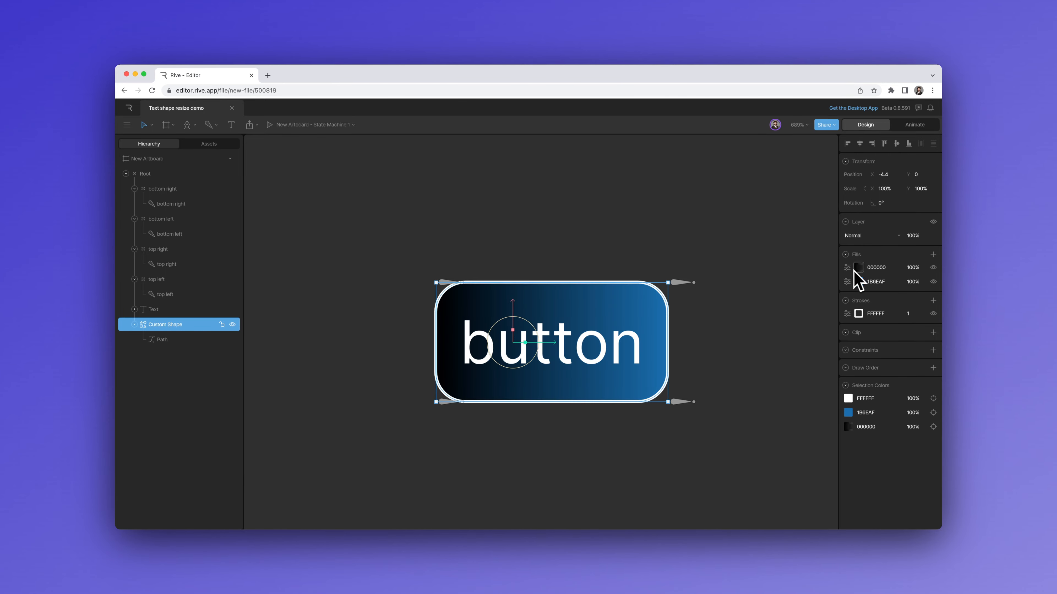
pyautogui.click(856, 268)
pyautogui.moveTo(436, 342); pyautogui.dragTo(540, 419)
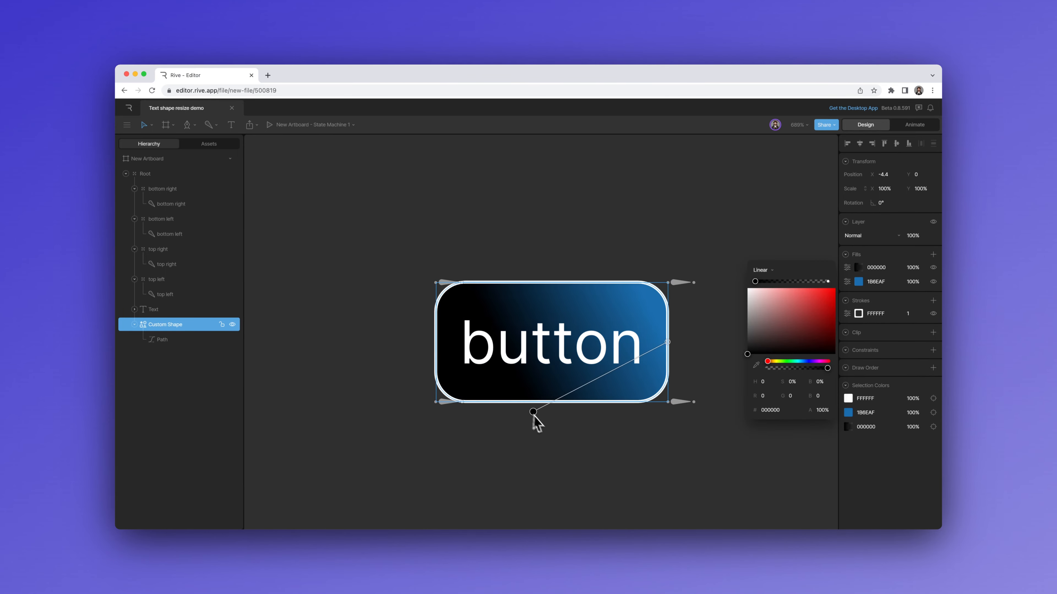
pyautogui.moveTo(667, 342); pyautogui.dragTo(538, 259)
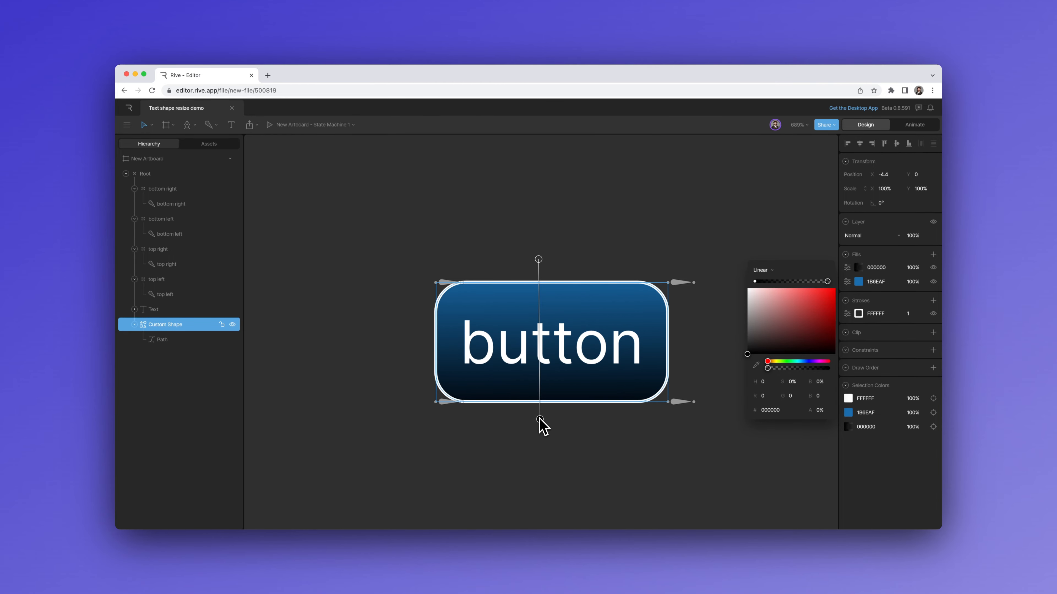
# Step: Lower the opacity of the linear gradient's black stop to 42% so the shading over the blue fill is softer
pyautogui.moveTo(541, 420); pyautogui.dragTo(543, 418)
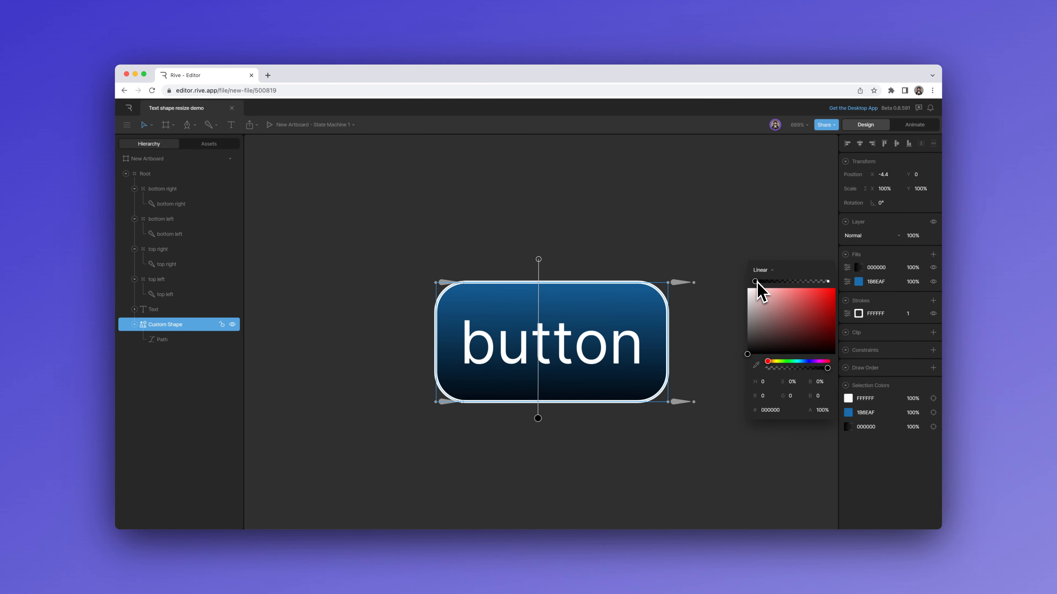
pyautogui.moveTo(756, 282)
pyautogui.mouseDown()
pyautogui.moveTo(797, 288)
pyautogui.moveTo(753, 287)
pyautogui.mouseUp()
pyautogui.moveTo(827, 368); pyautogui.dragTo(792, 369)
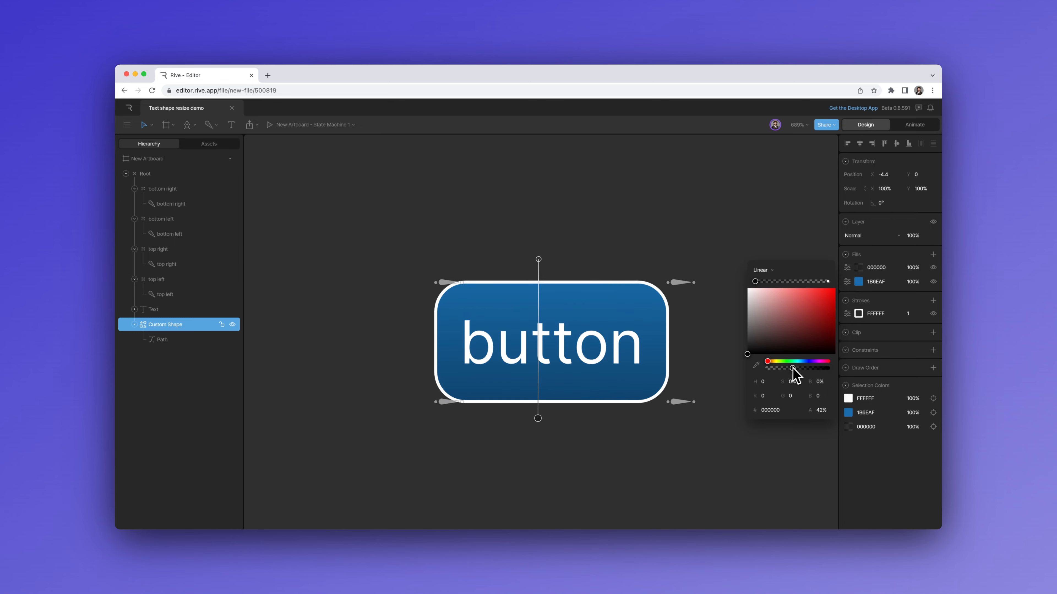
pyautogui.click(662, 220)
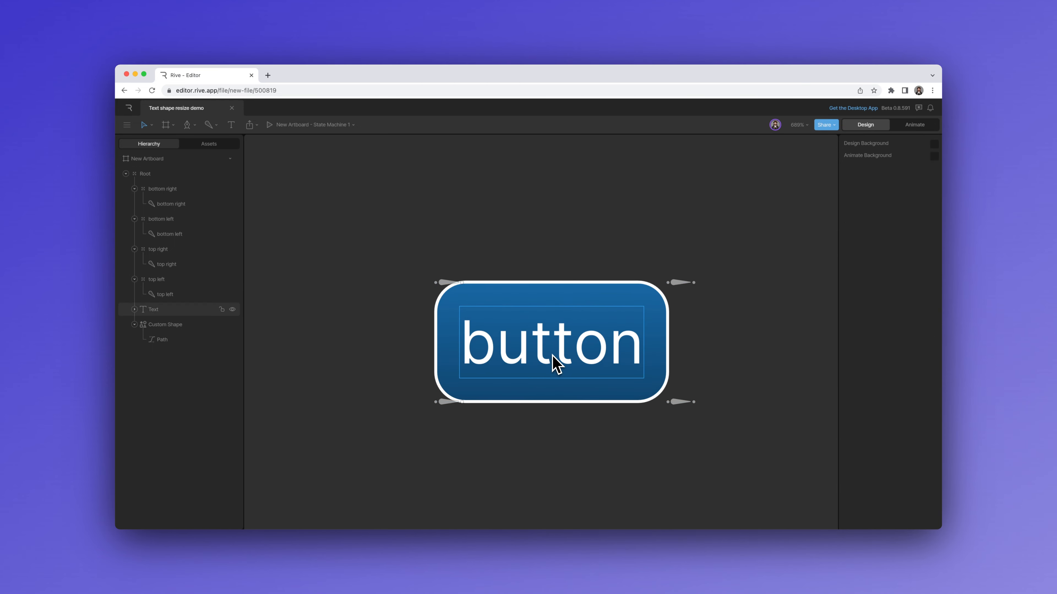
# Step: Replace the button's text with "longer button" to test that the shape resizes with it, and leave nothing selected
pyautogui.click(557, 366)
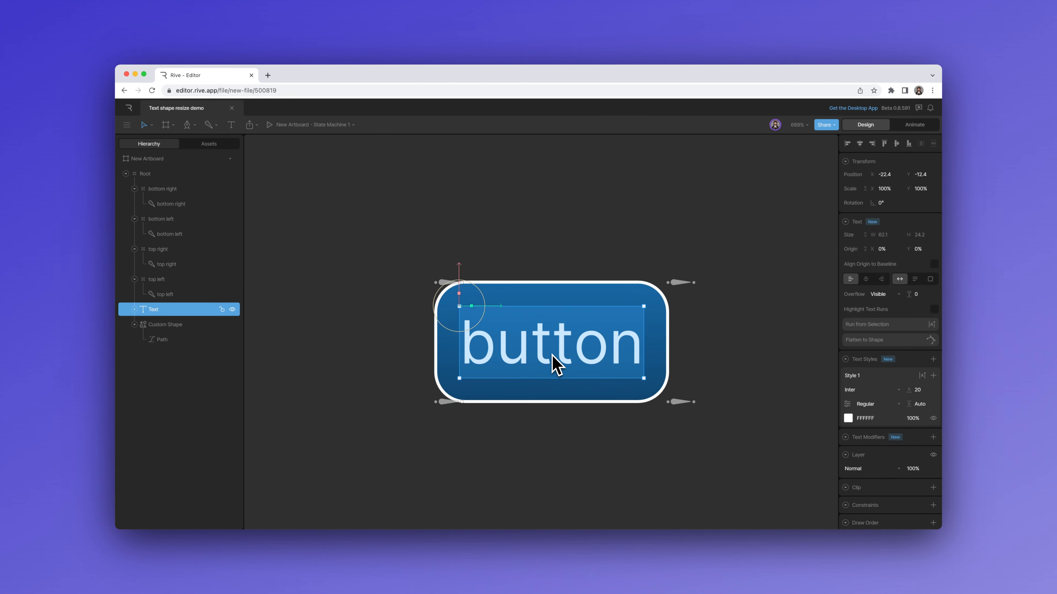
pyautogui.press('BackSpace')
pyautogui.write('longer button')
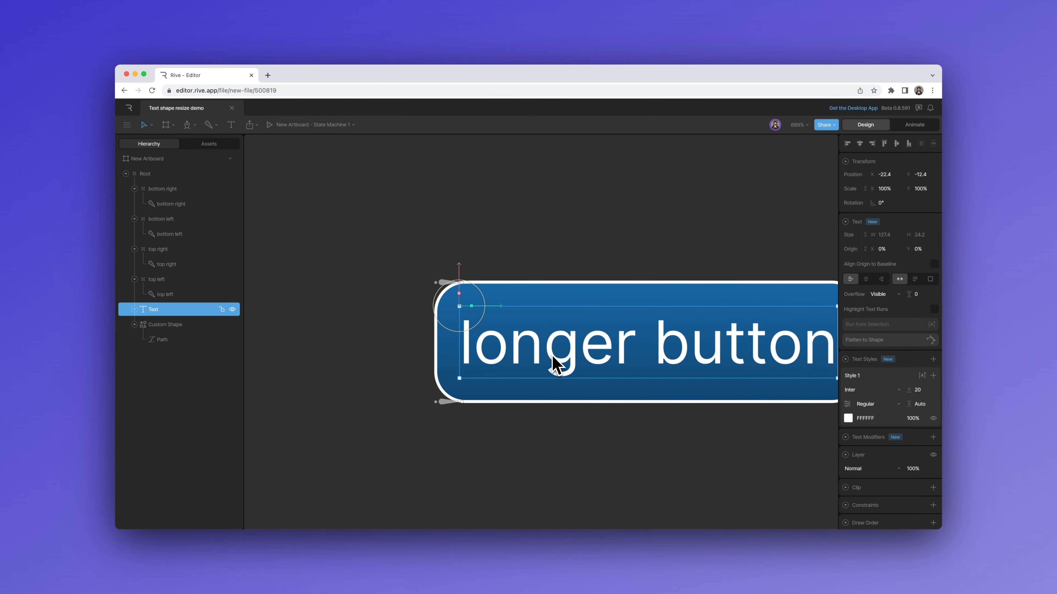
pyautogui.click(588, 239)
pyautogui.hscroll(5, 582, 233)
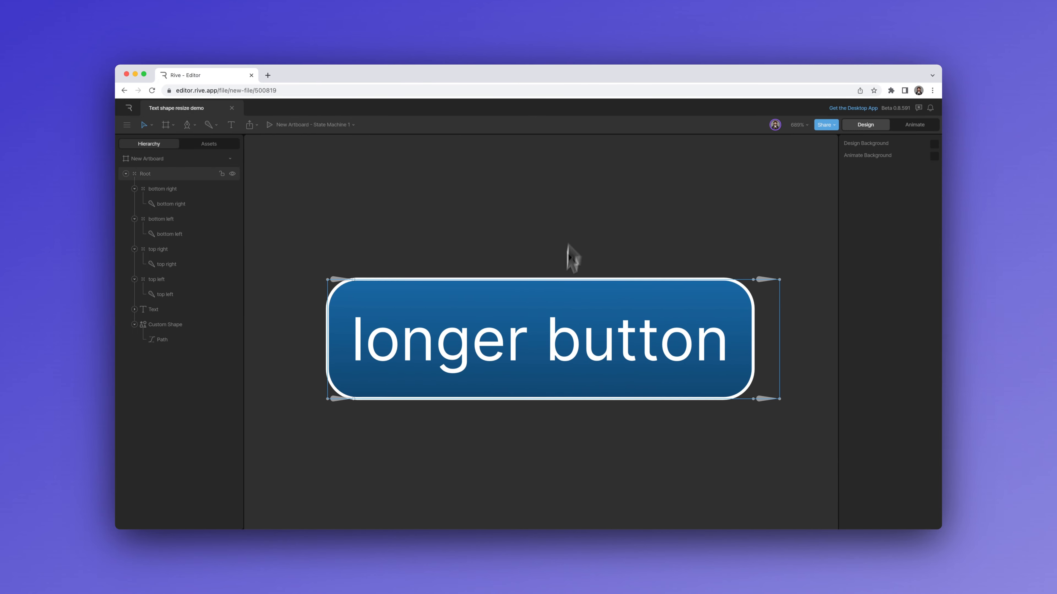
pyautogui.click(529, 353)
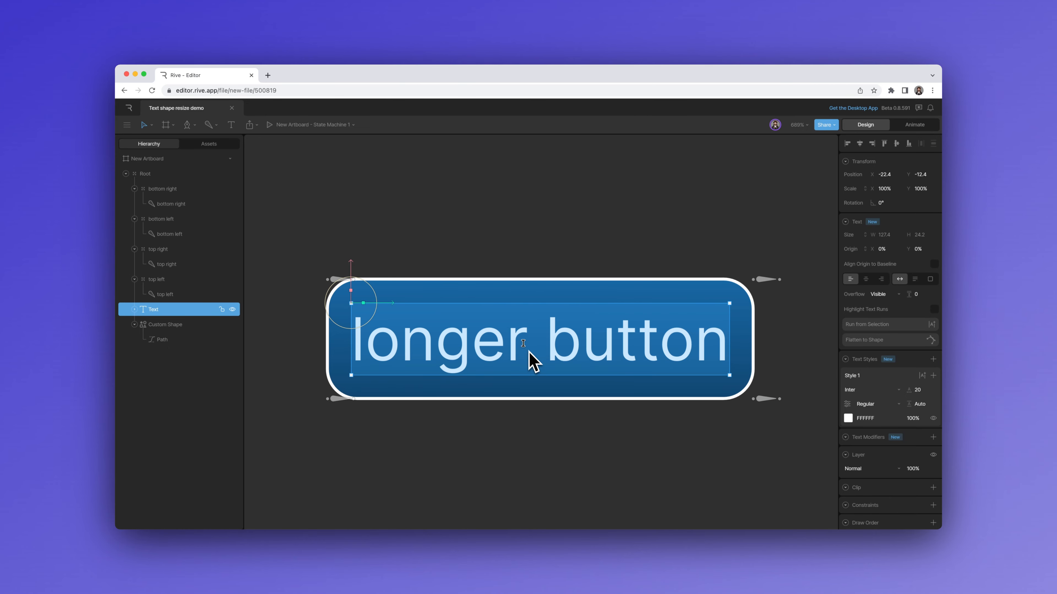
pyautogui.click(520, 220)
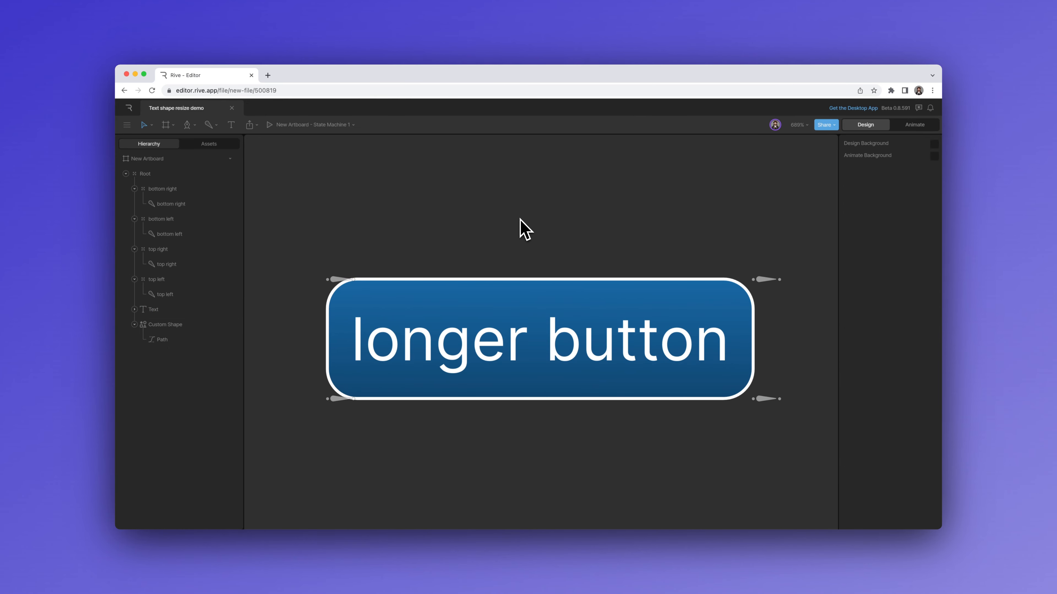